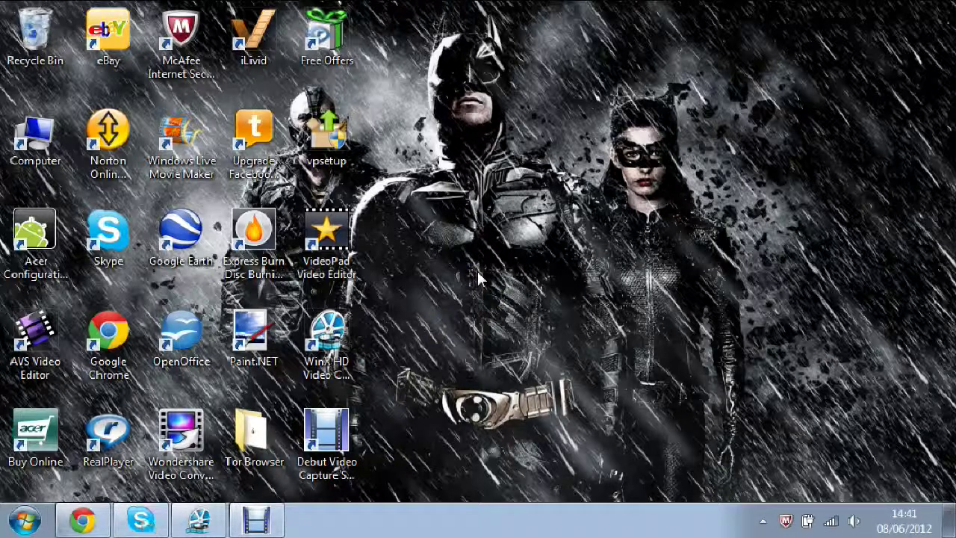
# - Bring up WinX HD Video Converter Deluxe and reposition its window so the Add File controls and settings are visible
pyautogui.click(211, 517)
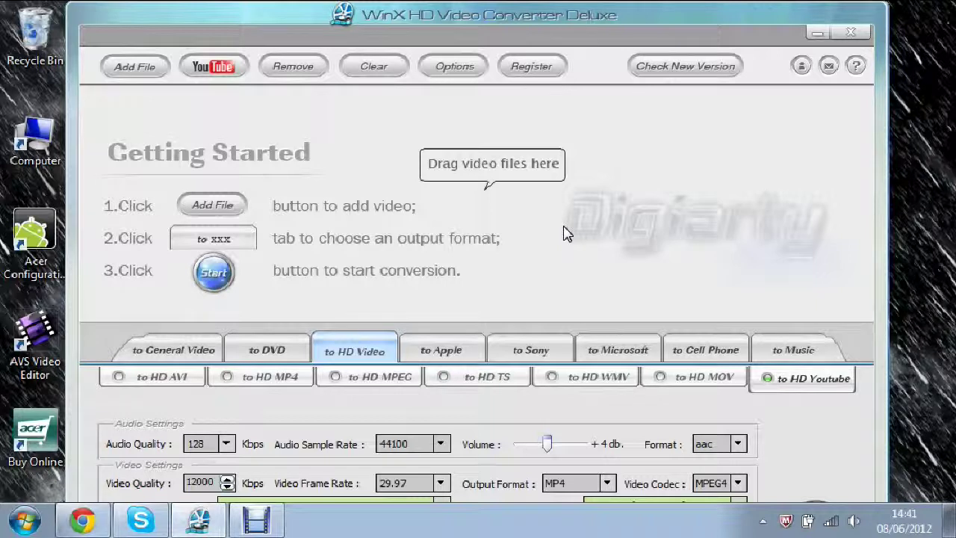
pyautogui.click(674, 20)
pyautogui.moveTo(674, 19); pyautogui.dragTo(797, 65)
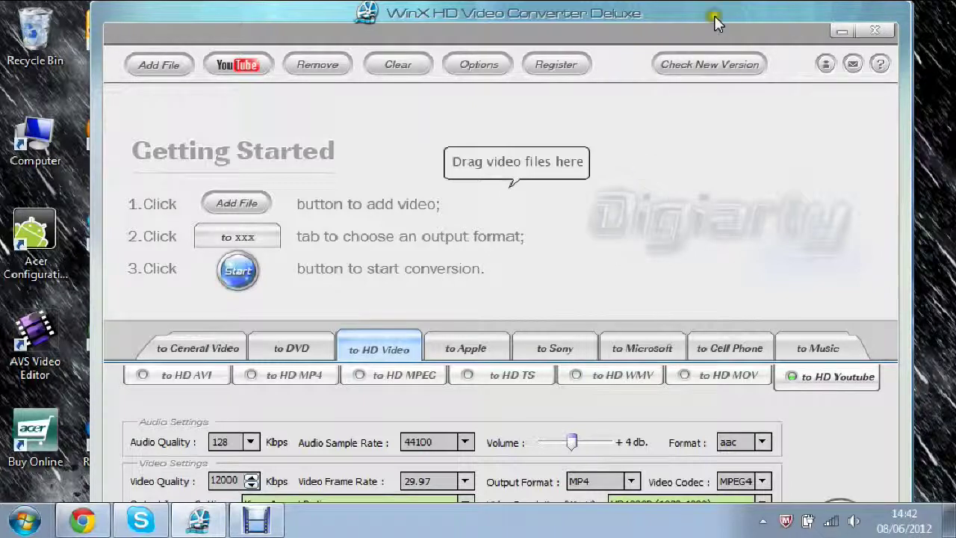
pyautogui.moveTo(715, 30); pyautogui.dragTo(784, 31)
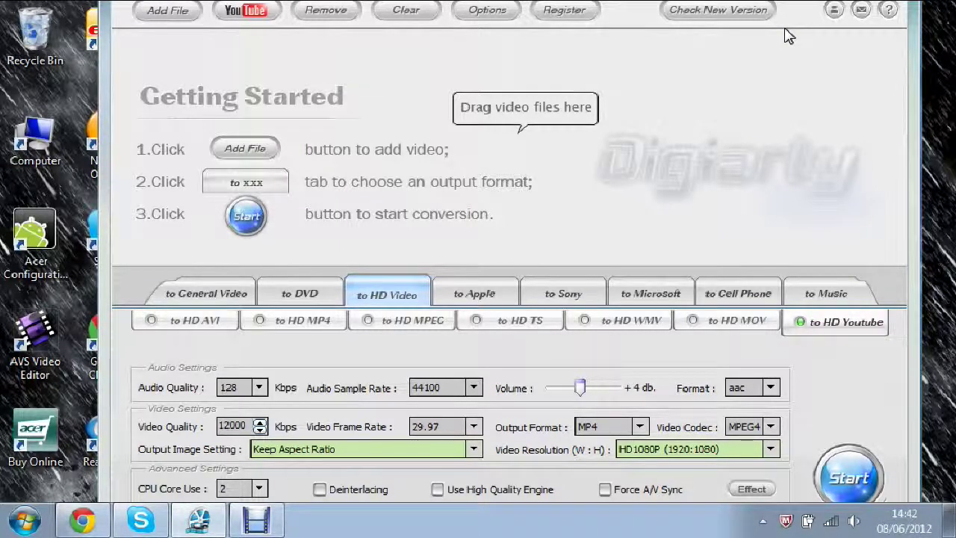
pyautogui.moveTo(795, 16); pyautogui.dragTo(794, 49)
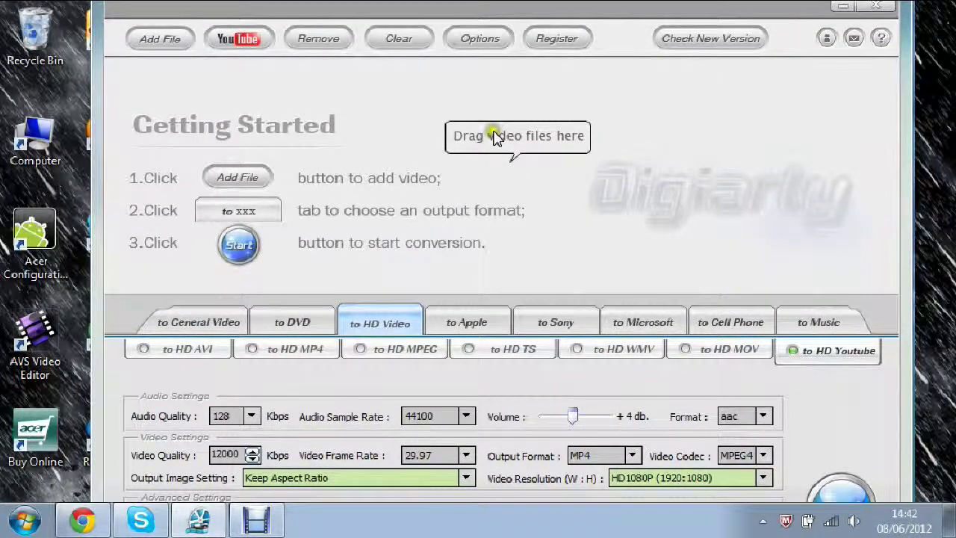
pyautogui.click(142, 41)
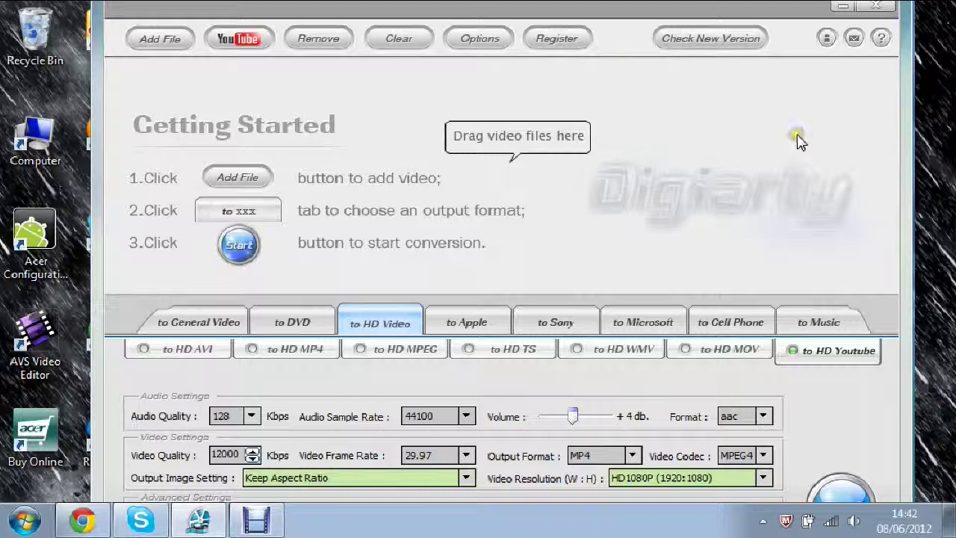
pyautogui.moveTo(797, 23)
pyautogui.mouseDown()
pyautogui.moveTo(796, 47)
pyautogui.moveTo(797, 19)
pyautogui.moveTo(813, 12)
pyautogui.moveTo(800, 8)
pyautogui.moveTo(807, 20)
pyautogui.moveTo(809, 8)
pyautogui.moveTo(811, 42)
pyautogui.mouseUp()
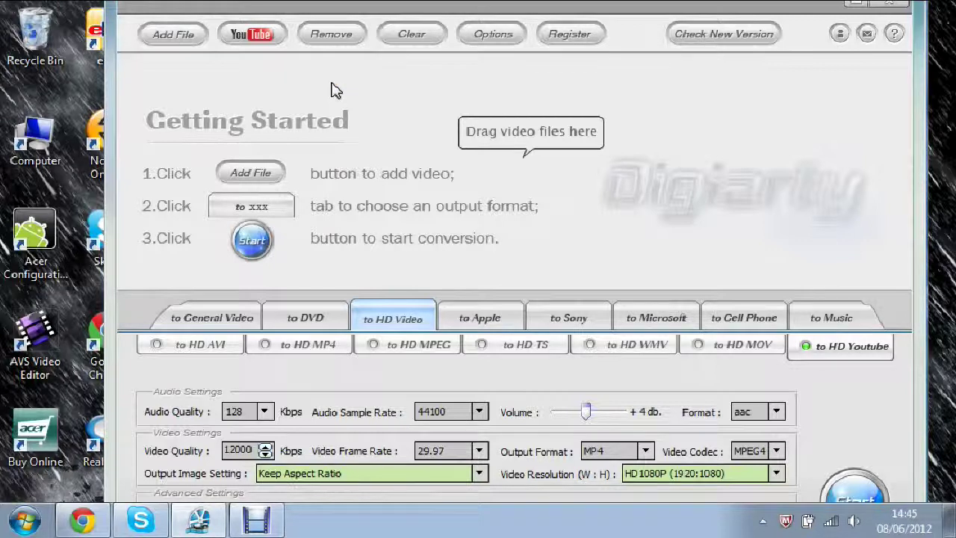
# - Add the Amazing Spider-man trailer from the RealPlayer Downloads folder and let the program calculate its original FPS
pyautogui.click(174, 34)
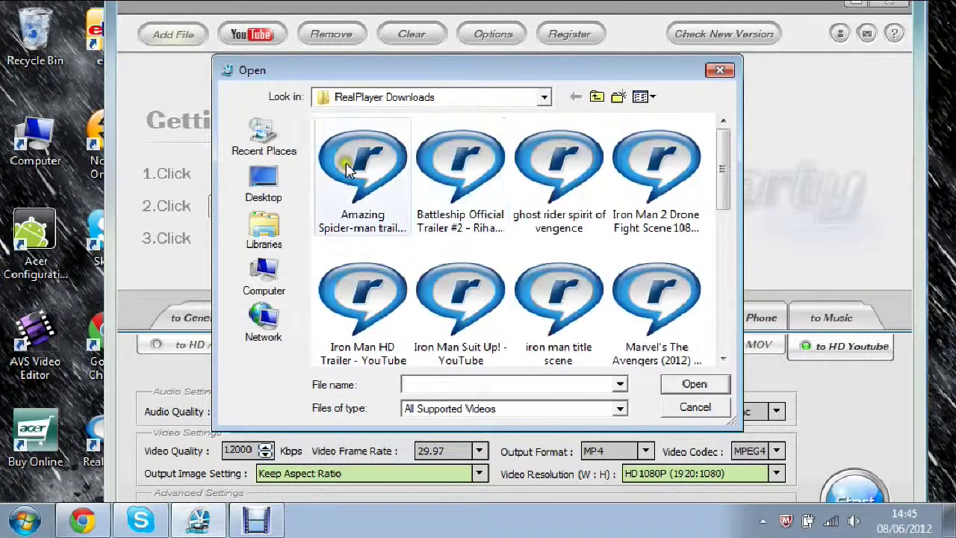
pyautogui.click(353, 171)
pyautogui.click(696, 385)
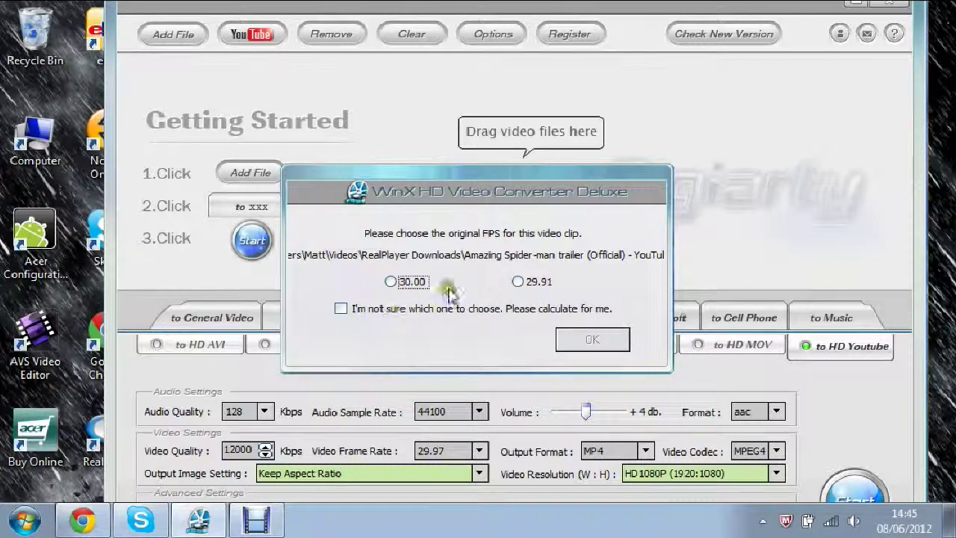
pyautogui.click(341, 309)
pyautogui.click(590, 338)
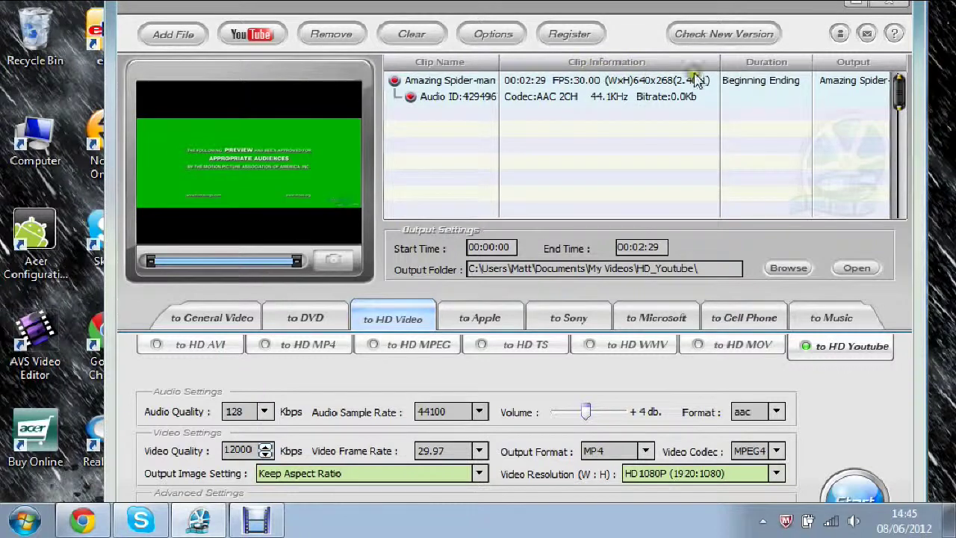
# - Look through the output categories General Video, DVD, HD Video, Apple, Sony, Microsoft, Cell Phone and Music
pyautogui.moveTo(804, 48); pyautogui.dragTo(818, 9)
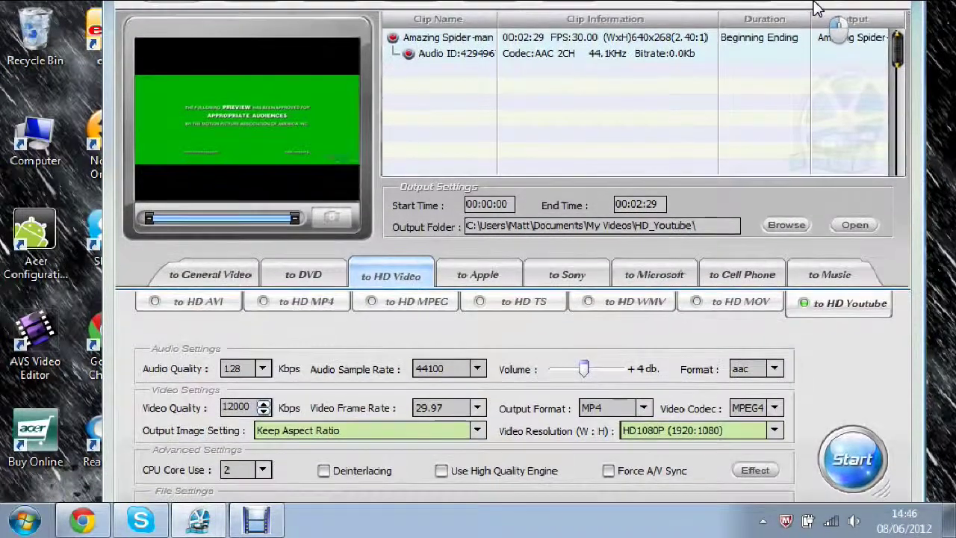
pyautogui.moveTo(856, 374); pyautogui.dragTo(857, 326)
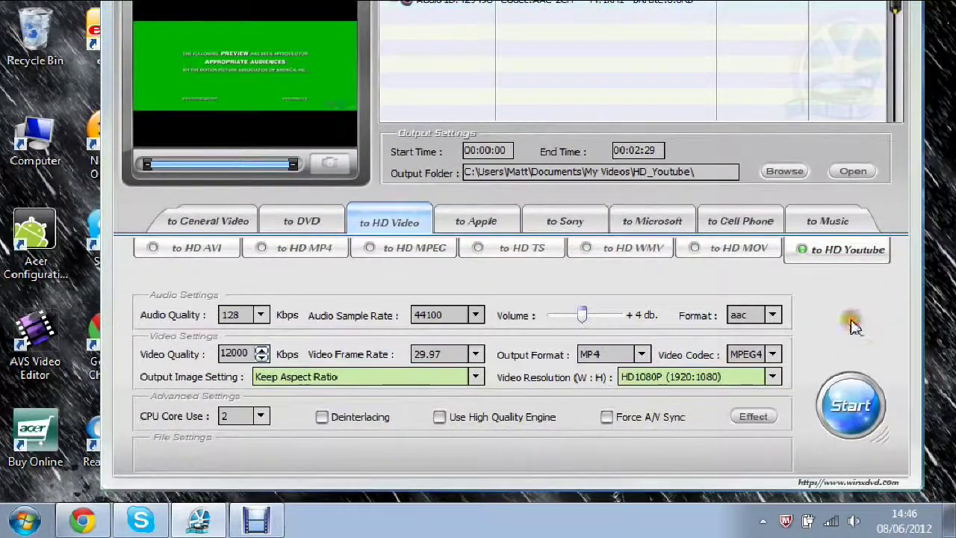
pyautogui.click(222, 225)
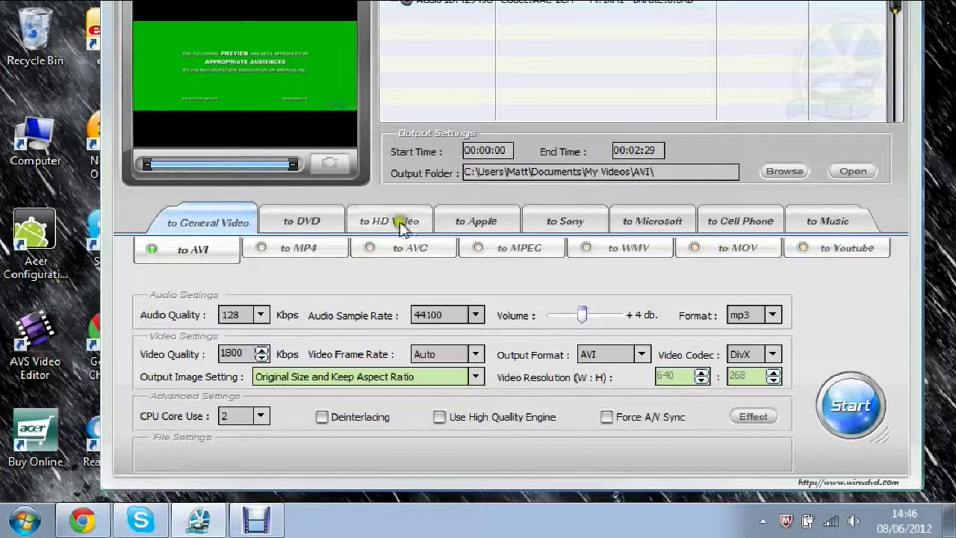
pyautogui.click(309, 221)
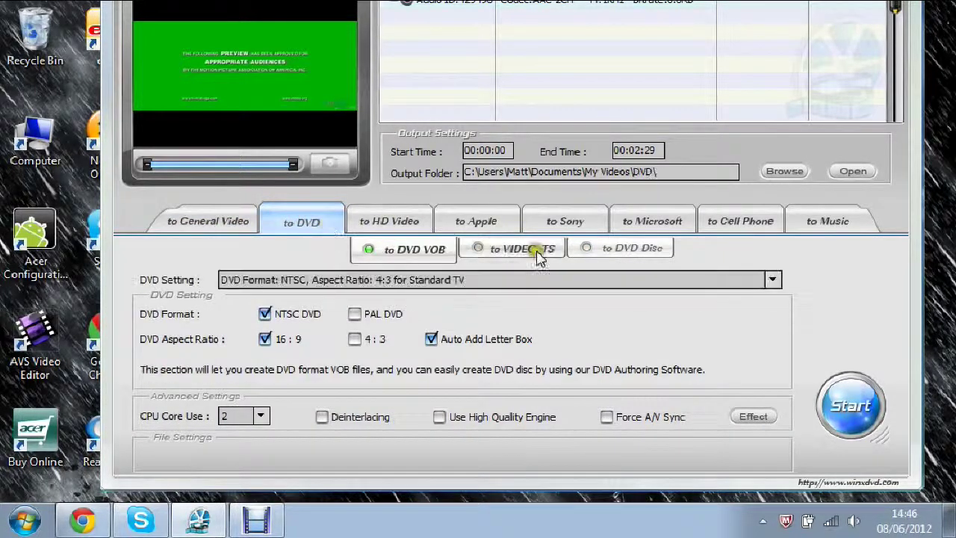
pyautogui.click(400, 218)
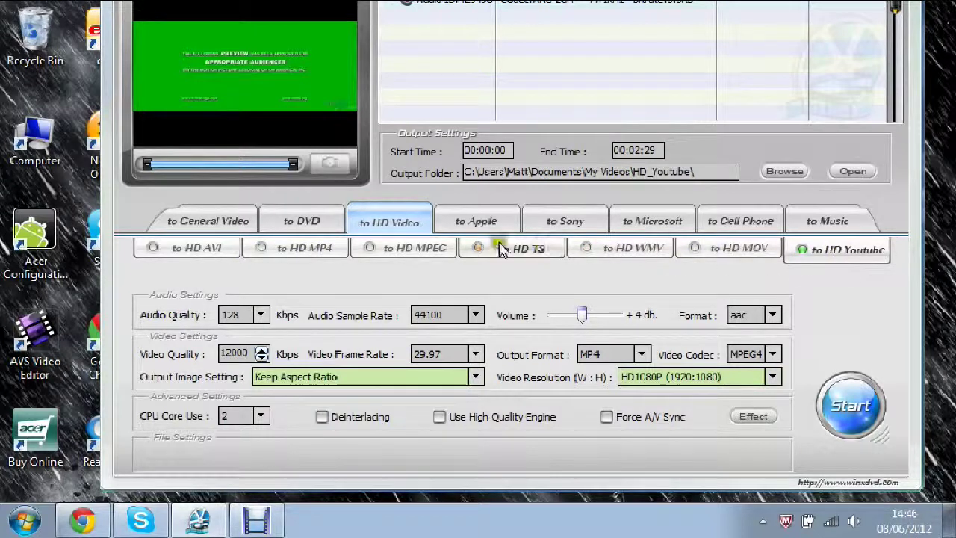
pyautogui.click(460, 223)
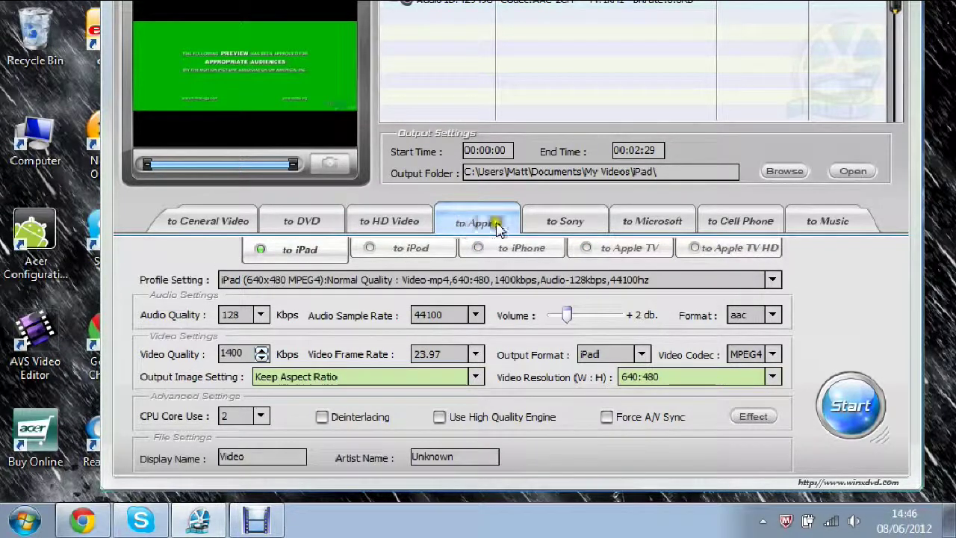
pyautogui.click(555, 222)
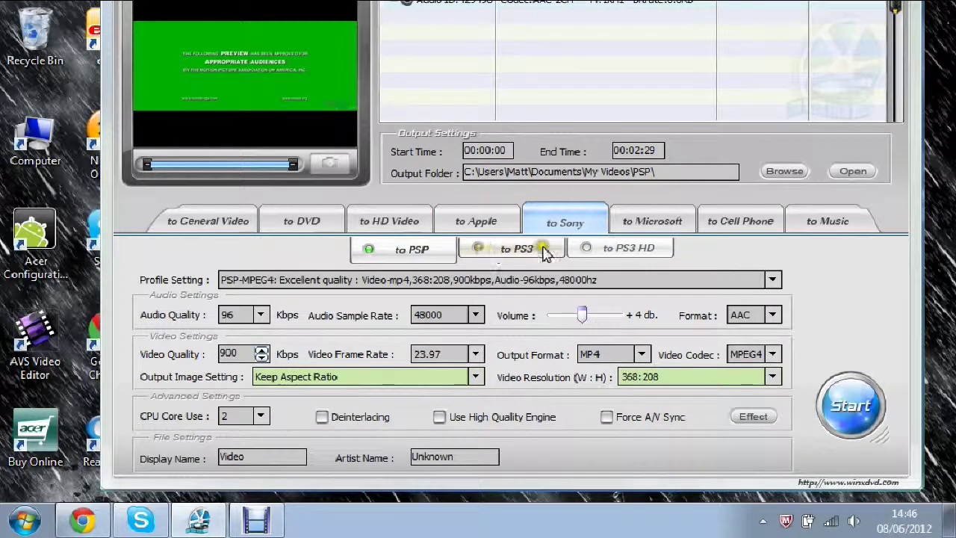
pyautogui.click(676, 221)
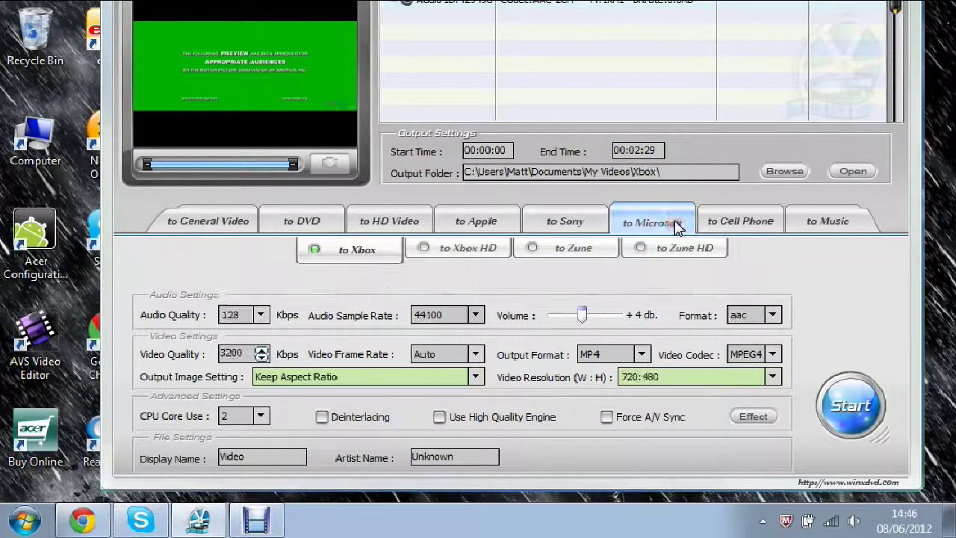
pyautogui.click(720, 222)
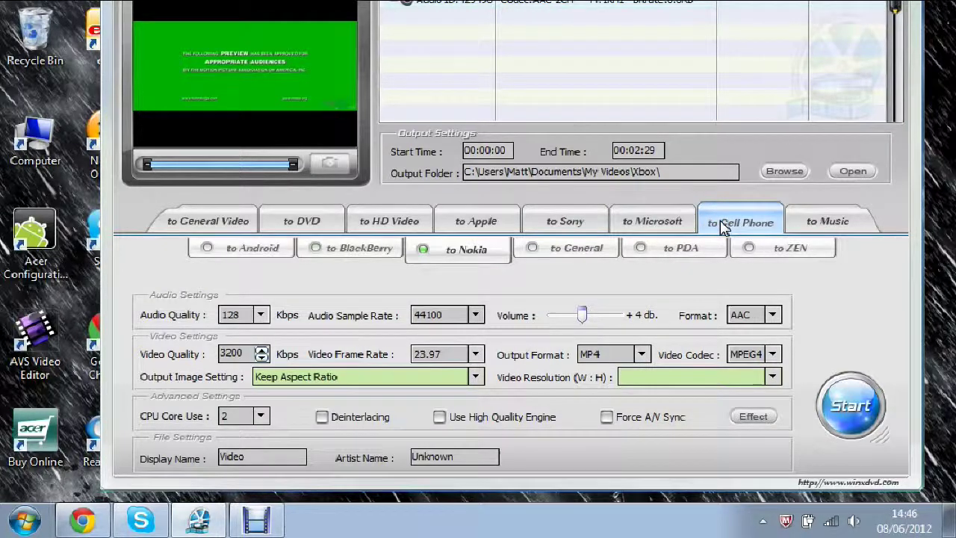
pyautogui.click(808, 224)
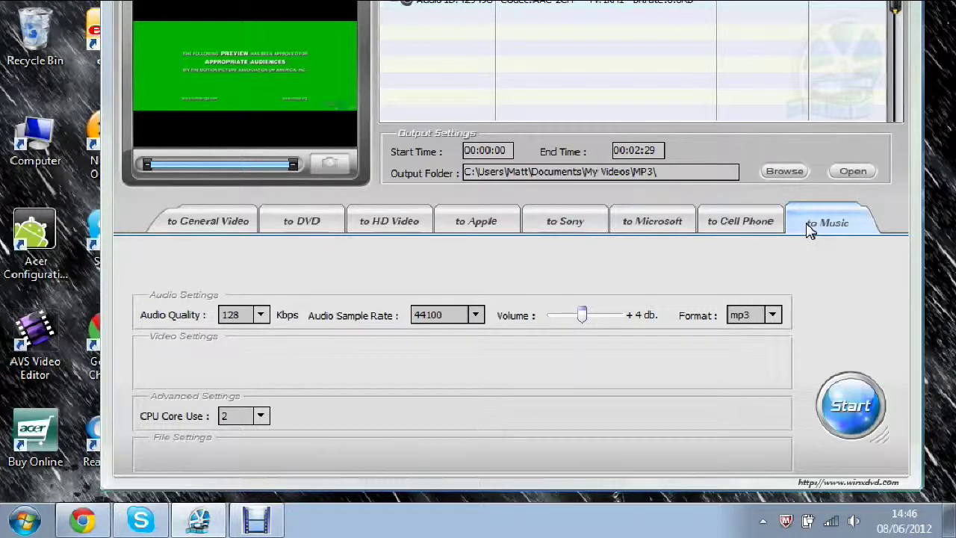
# - Choose the General Video YouTube profile and examine its audio quality, sample rate and audio format options
pyautogui.click(226, 224)
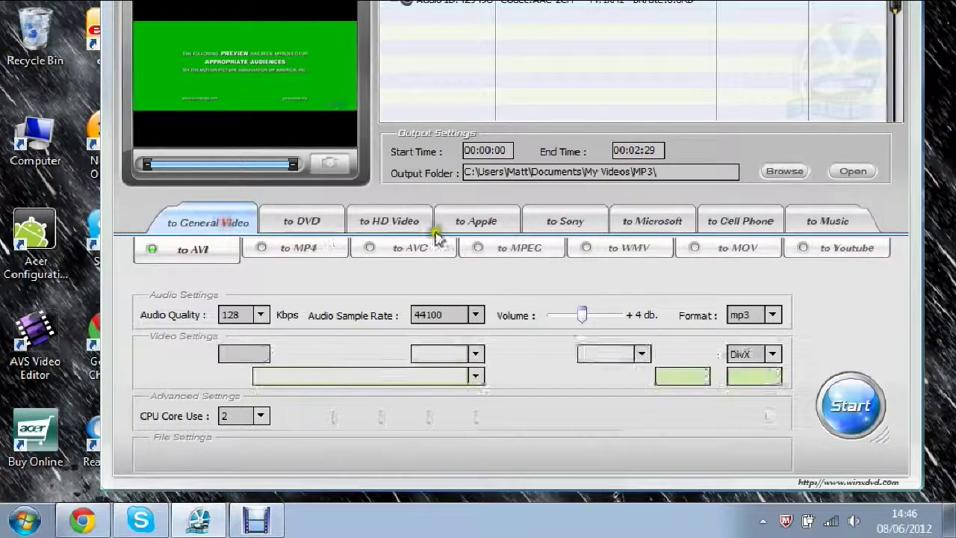
pyautogui.moveTo(896, 193)
pyautogui.mouseDown()
pyautogui.moveTo(907, 158)
pyautogui.moveTo(896, 273)
pyautogui.moveTo(892, 192)
pyautogui.mouseUp()
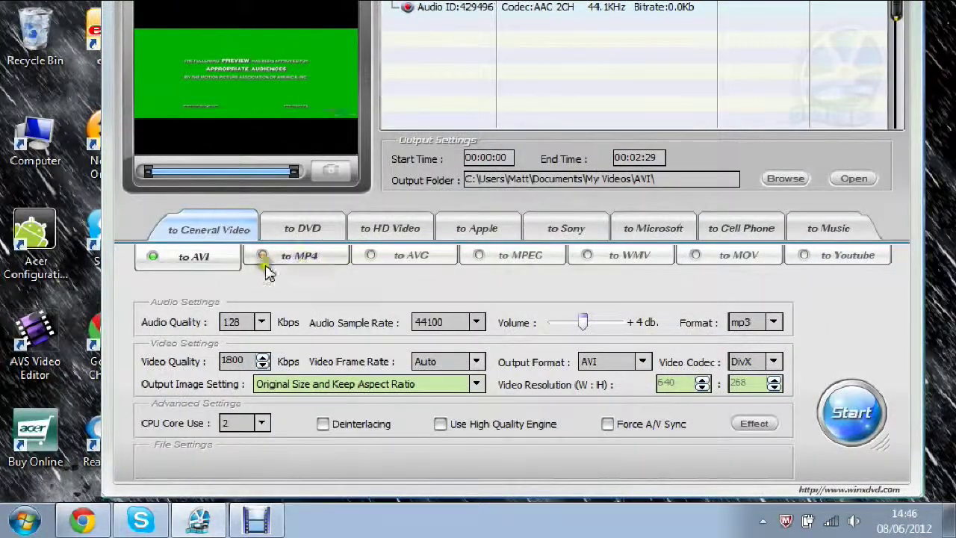
pyautogui.click(805, 258)
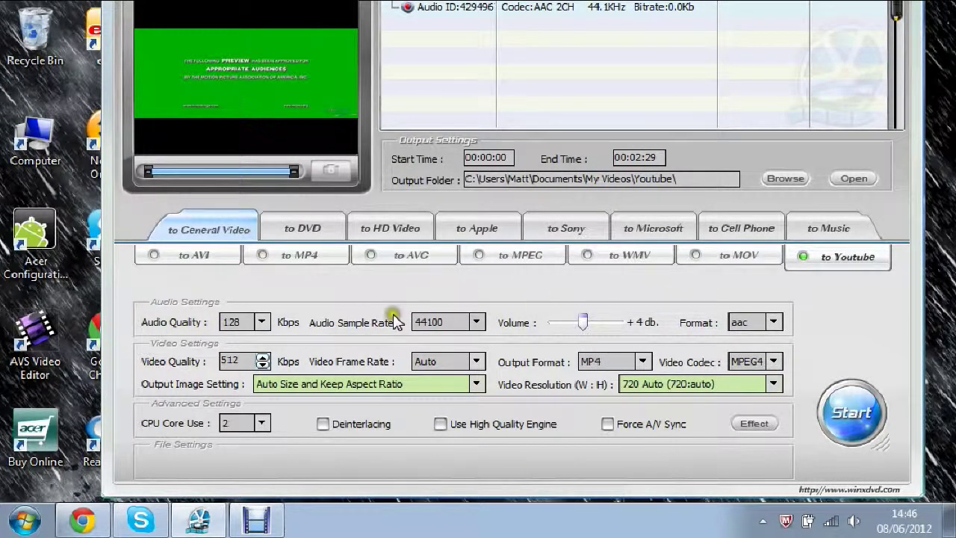
pyautogui.click(263, 323)
pyautogui.click(263, 324)
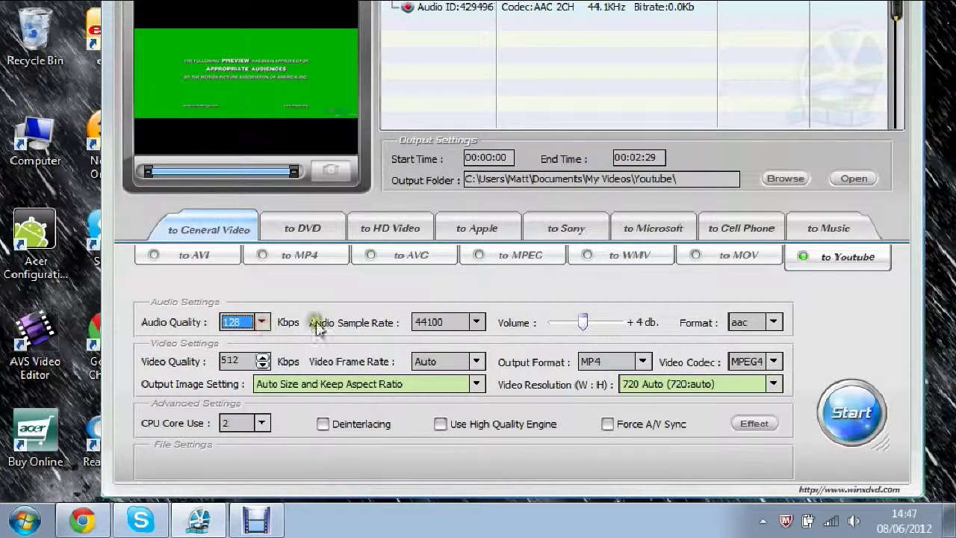
pyautogui.click(473, 323)
pyautogui.click(475, 323)
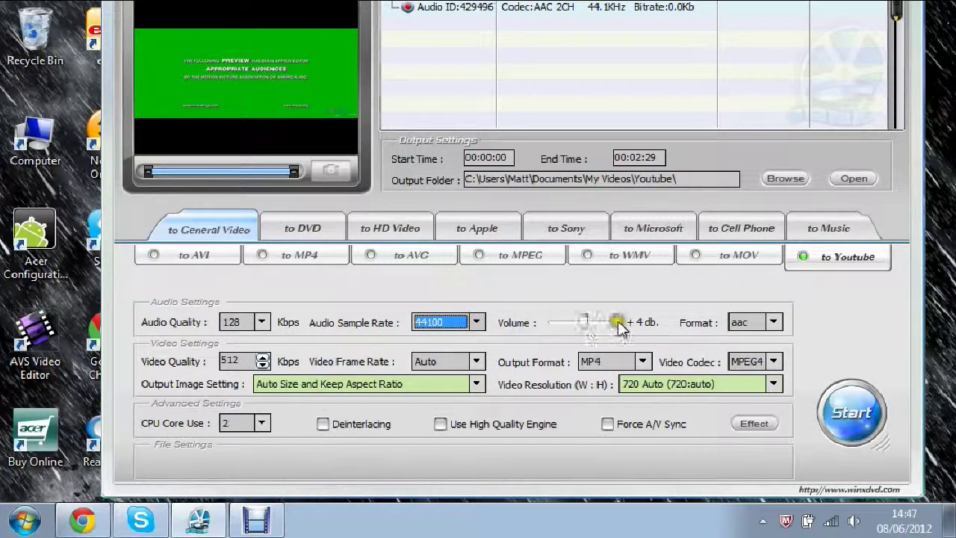
pyautogui.click(775, 322)
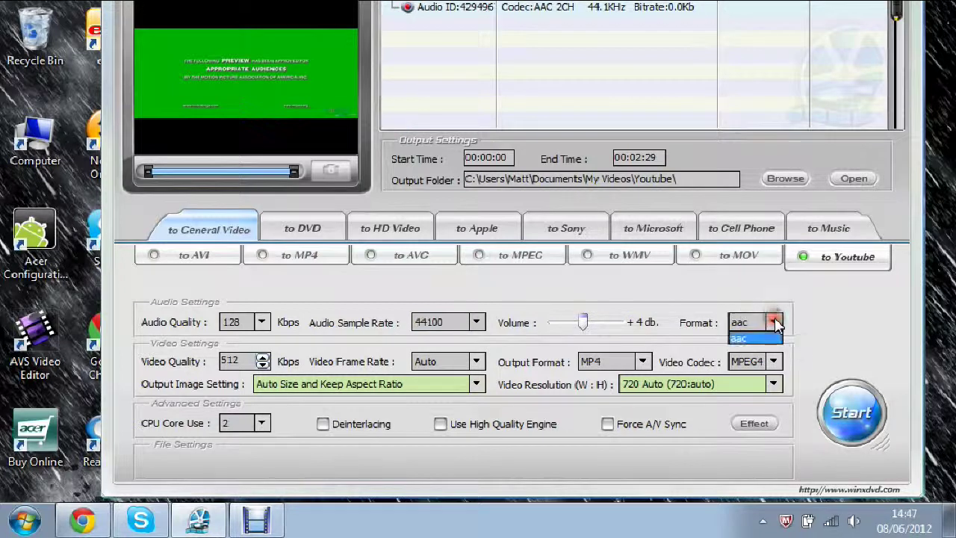
pyautogui.click(775, 322)
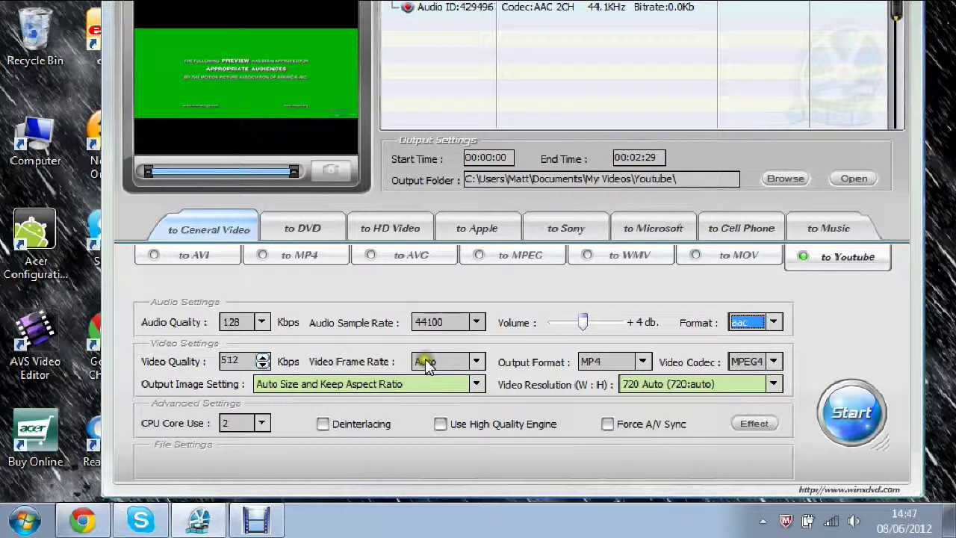
# - Examine the YouTube profile's frame rate, output format, video codec and output image options, keeping MP4 as the format
pyautogui.click(476, 361)
pyautogui.click(477, 363)
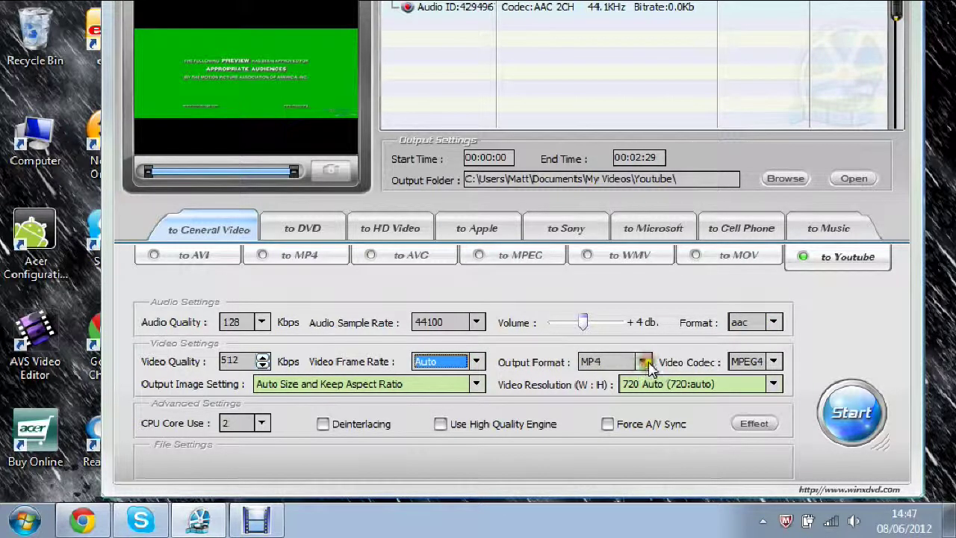
pyautogui.click(644, 362)
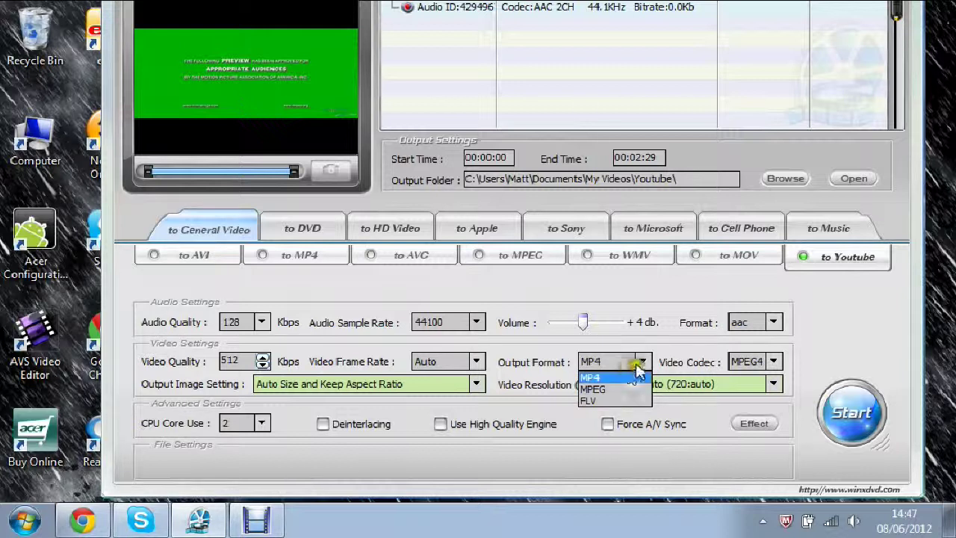
pyautogui.click(635, 377)
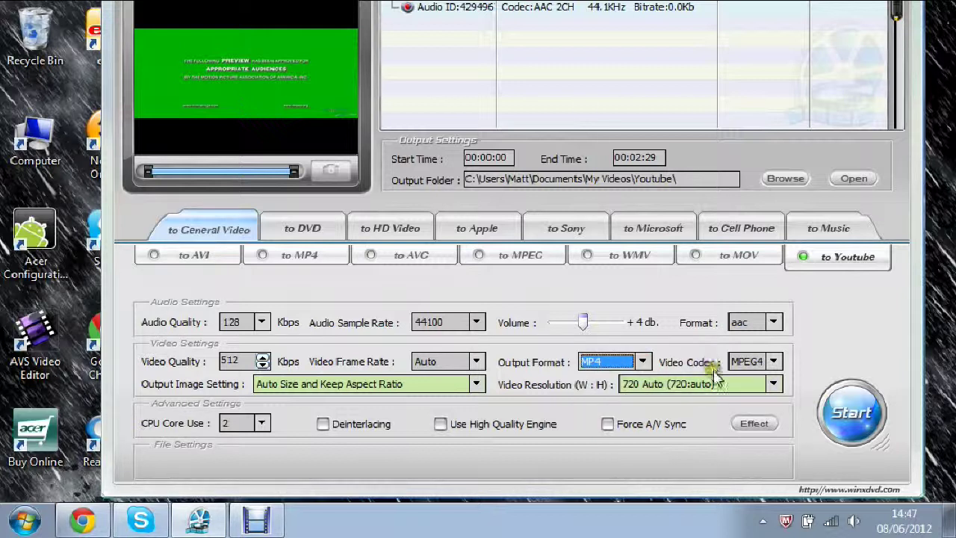
pyautogui.click(774, 366)
pyautogui.click(774, 363)
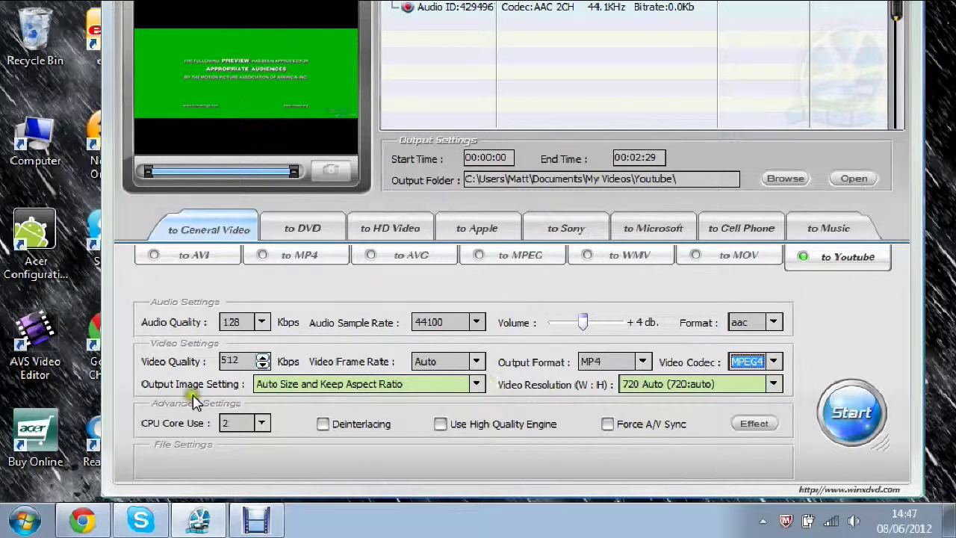
pyautogui.click(473, 384)
pyautogui.click(472, 393)
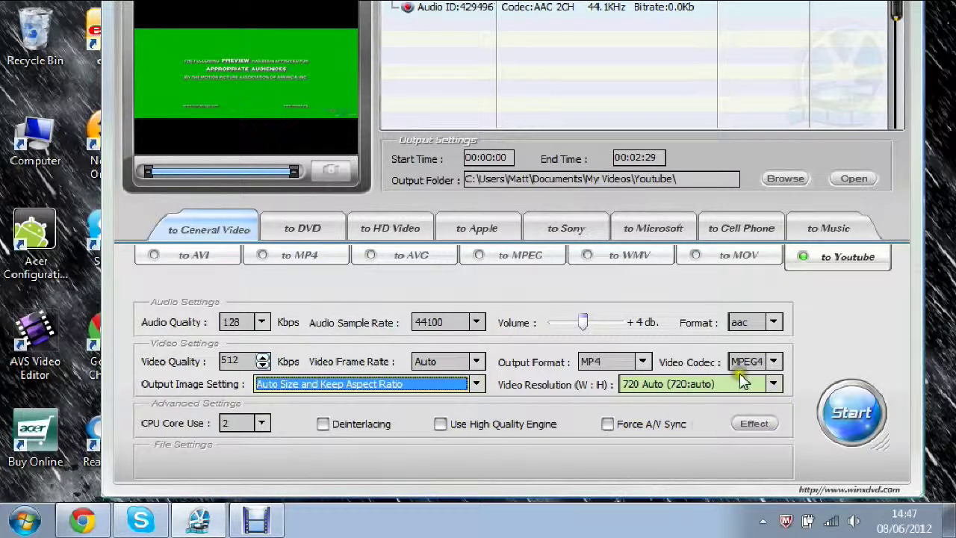
# - Look through the General Video profiles MP4, AVC and MPEG, and the Apple output category
pyautogui.click(303, 255)
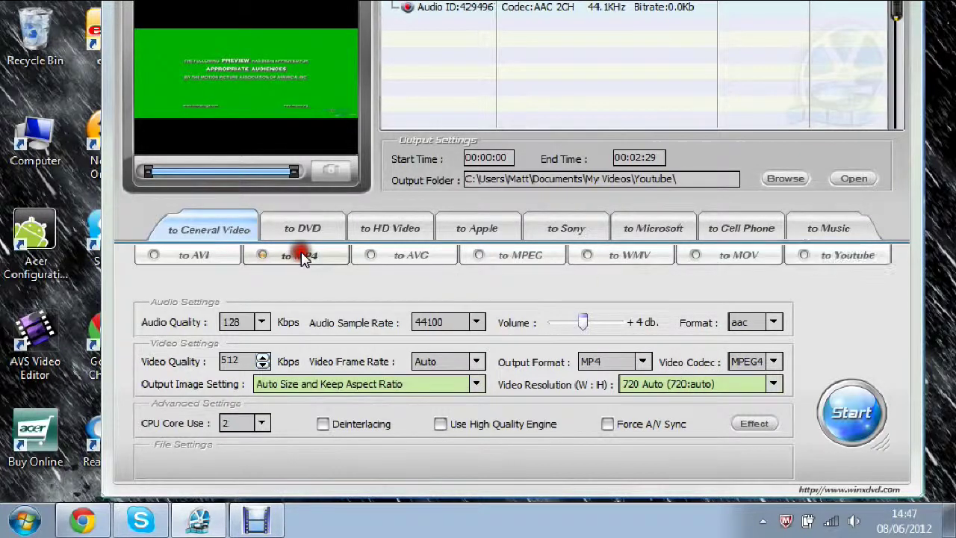
pyautogui.click(414, 254)
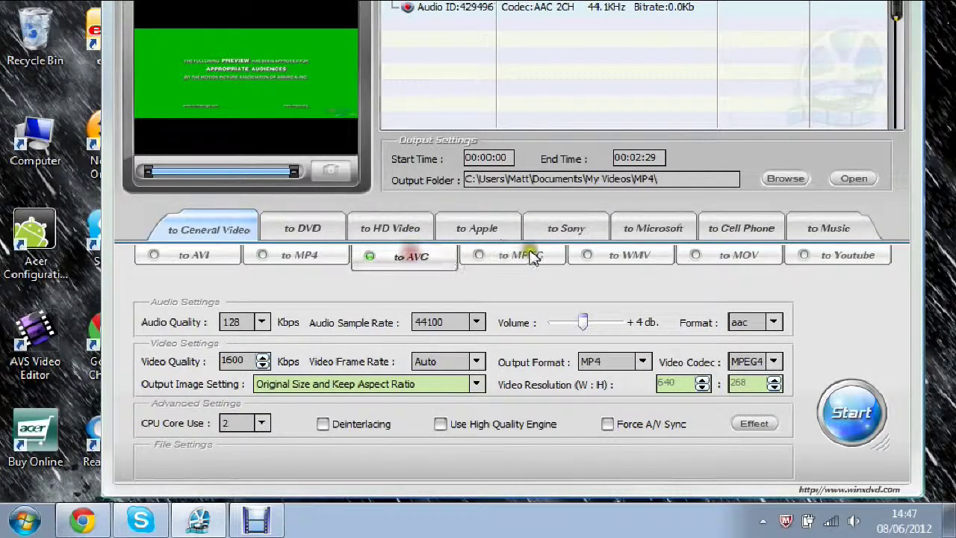
pyautogui.click(529, 254)
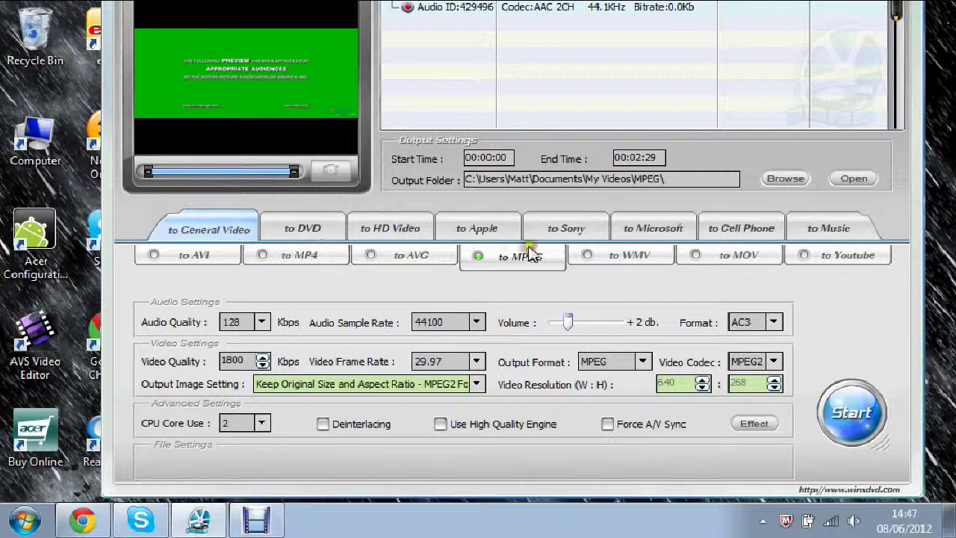
pyautogui.click(484, 227)
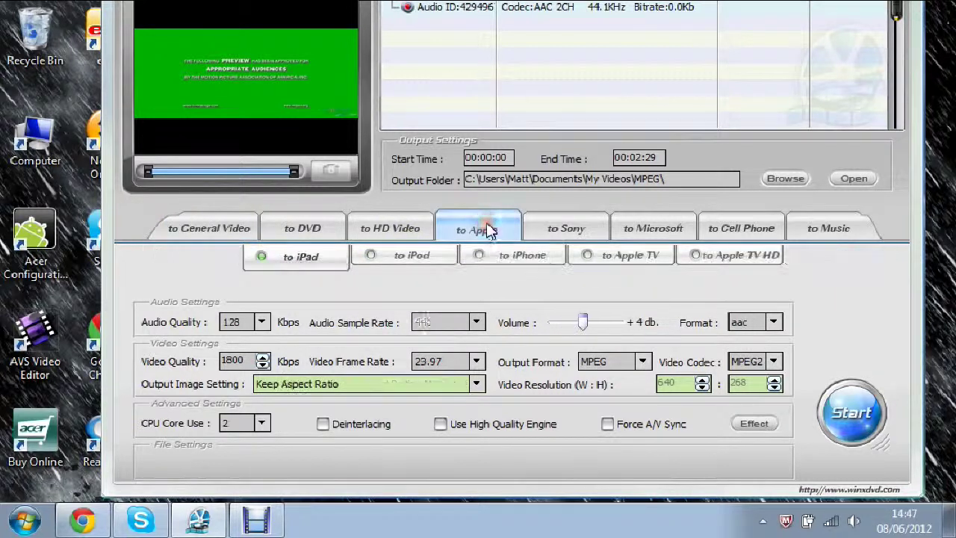
# - Choose the Apple iPod profile and examine its output format options, keeping iPod as the format
pyautogui.click(428, 254)
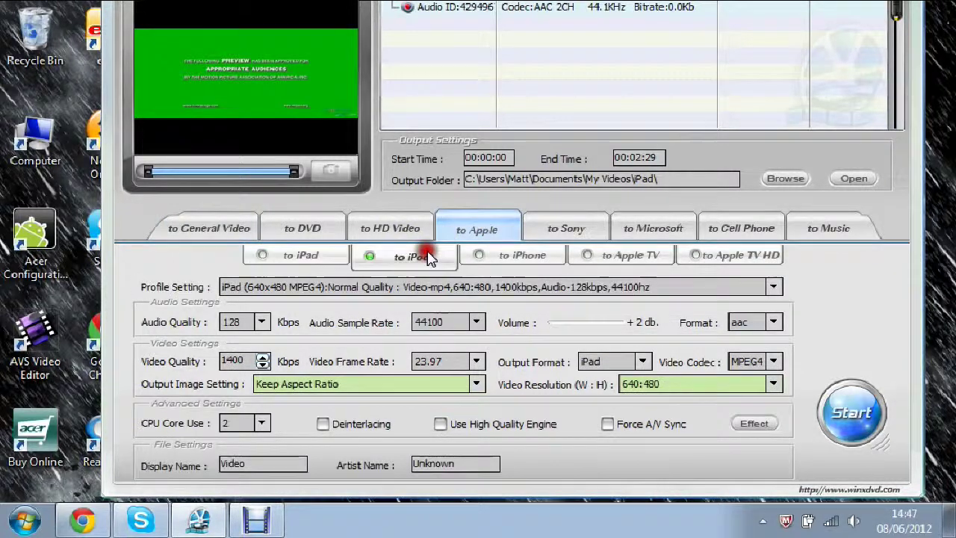
pyautogui.click(641, 362)
pyautogui.click(608, 375)
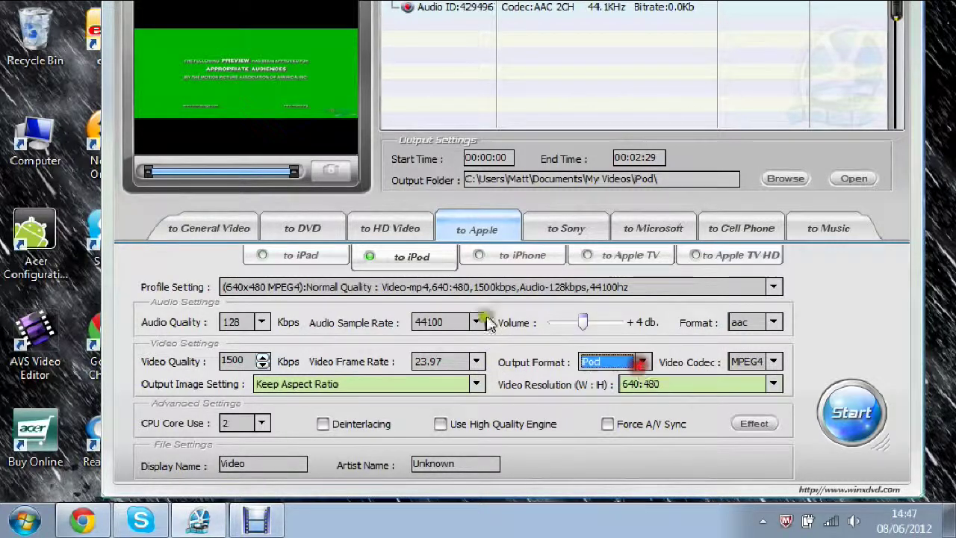
# - Choose the DVD Disc profile in the DVD category and examine its NTSC and PAL setting options
pyautogui.click(299, 240)
pyautogui.click(381, 253)
pyautogui.click(612, 256)
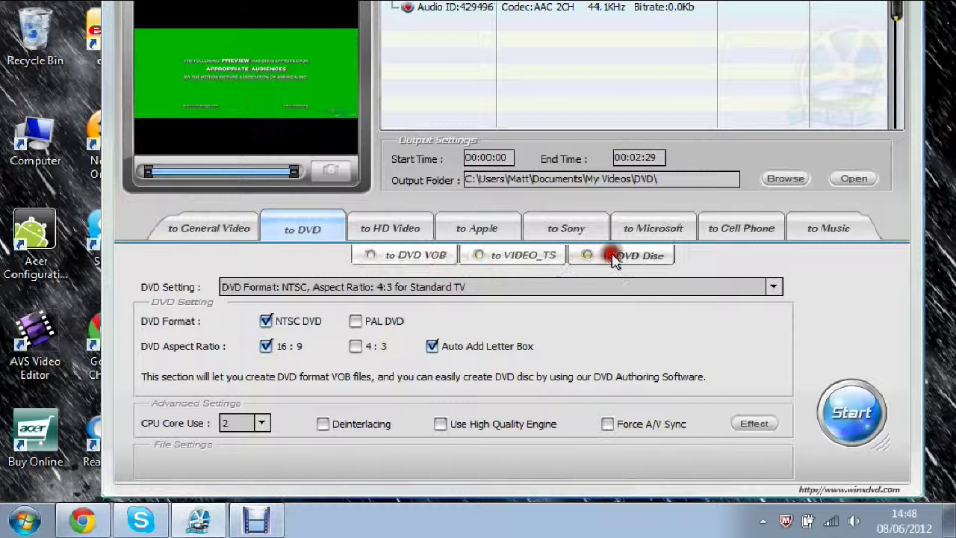
pyautogui.click(481, 288)
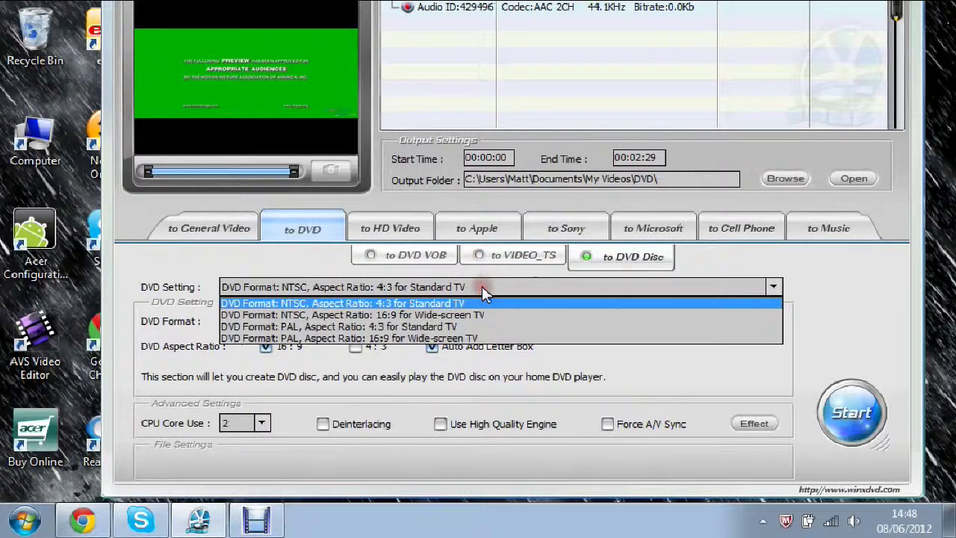
pyautogui.click(482, 288)
pyautogui.click(486, 317)
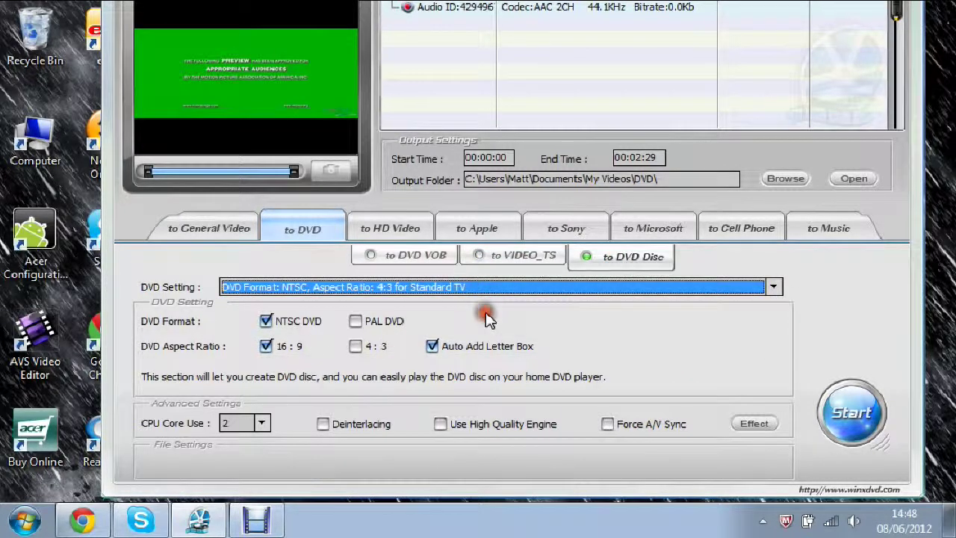
# - Try the 4:3 DVD aspect ratio, return it to 16:9, and review the DVD setting options again
pyautogui.click(357, 348)
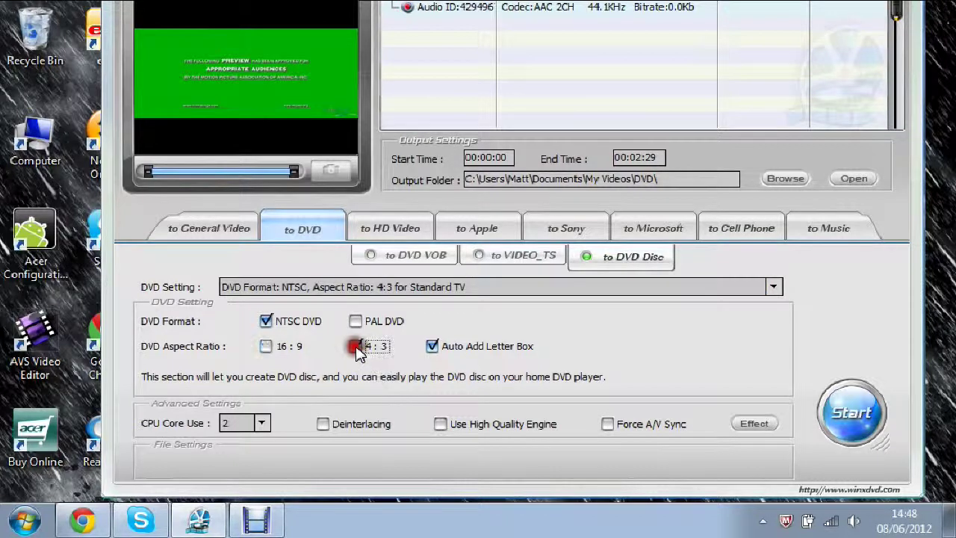
pyautogui.click(266, 347)
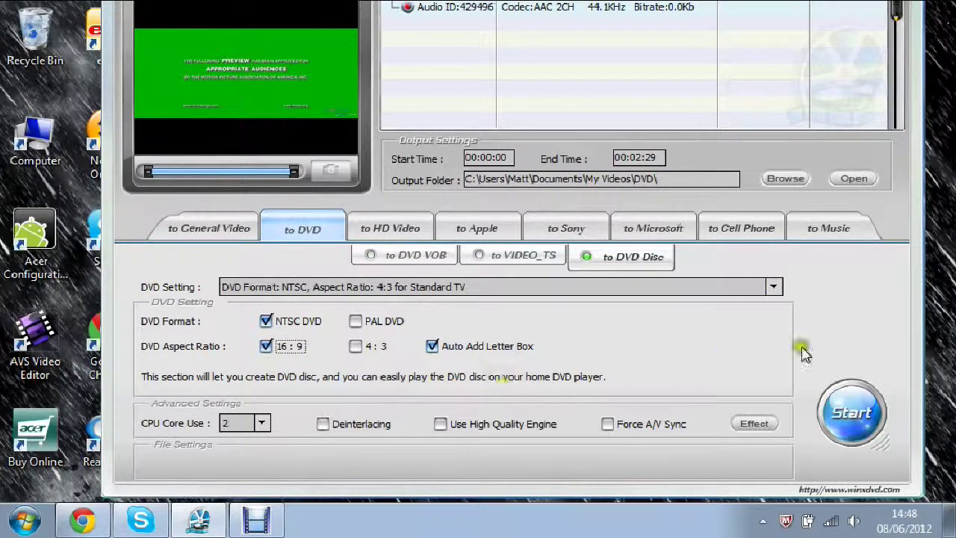
pyautogui.click(773, 287)
pyautogui.click(776, 289)
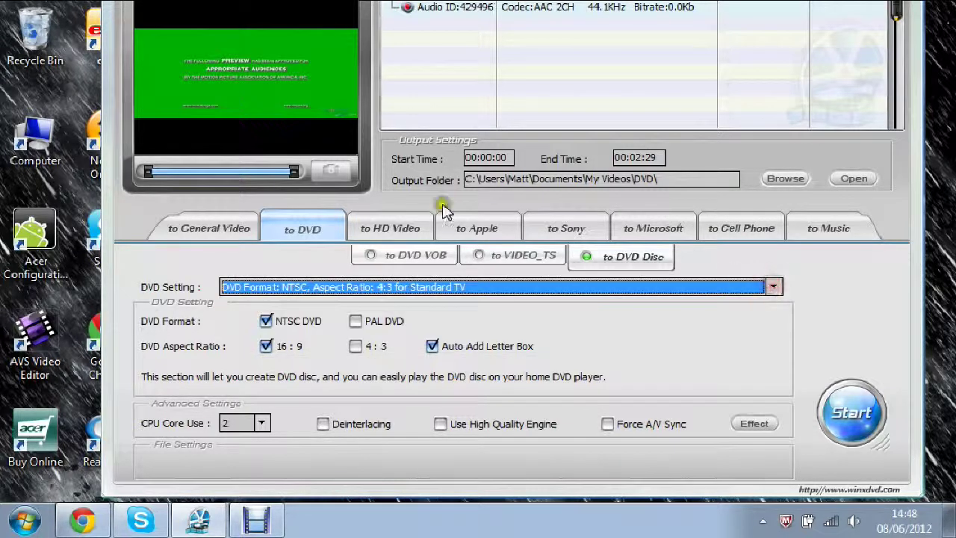
# - Look through the HD Video profiles HD MP4, HD MPEG, HD TS and HD WMV
pyautogui.click(398, 226)
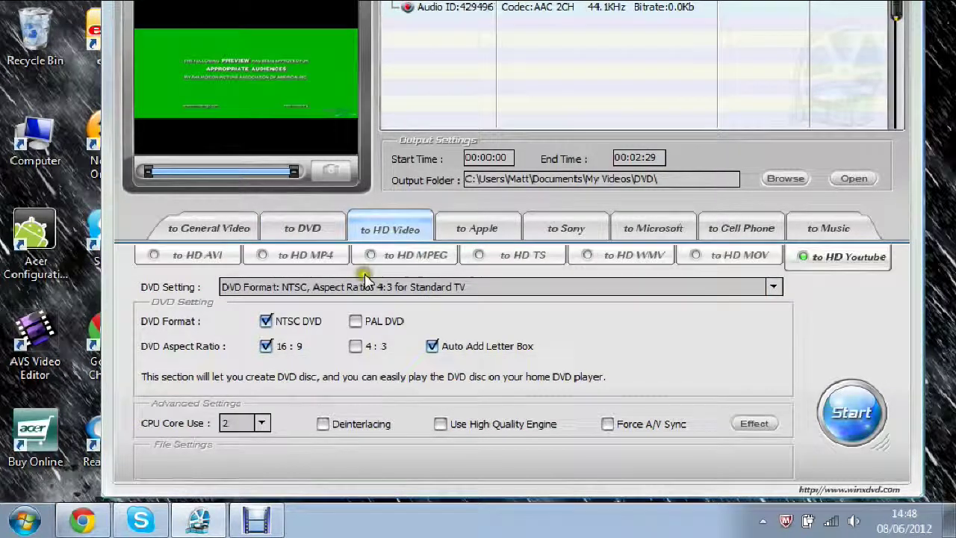
pyautogui.click(307, 254)
pyautogui.click(431, 256)
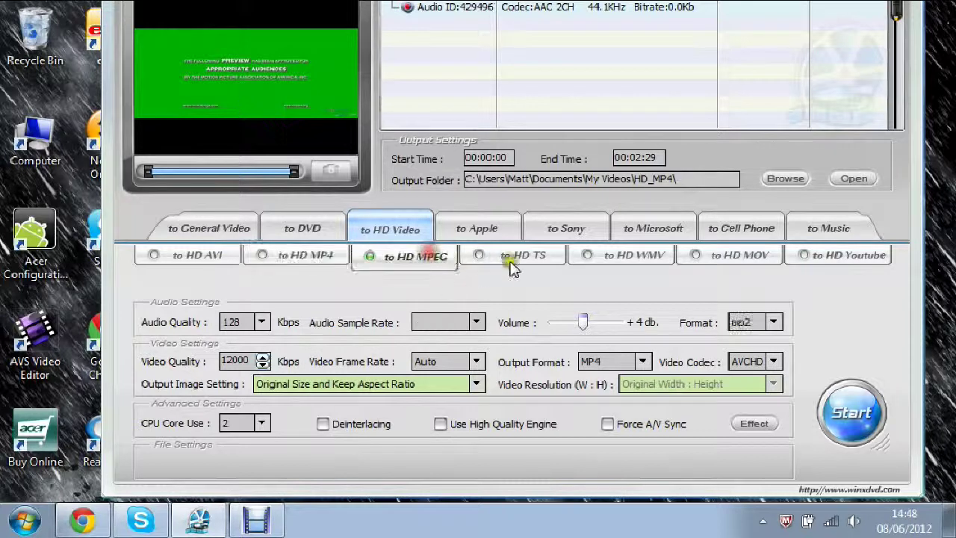
pyautogui.click(527, 255)
pyautogui.click(640, 256)
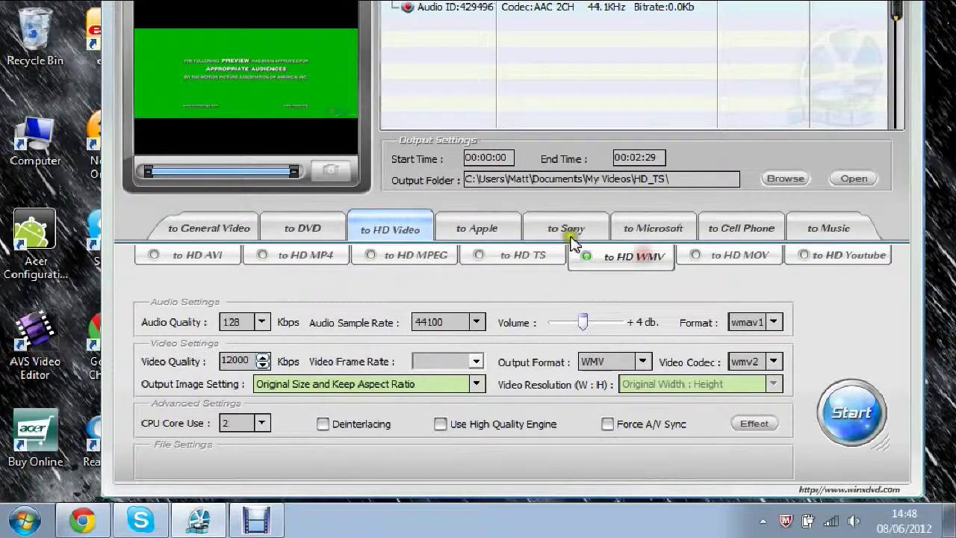
# - Look through the Apple, DVD and General Video categories and the HD Video category's HD Youtube profile
pyautogui.click(460, 225)
pyautogui.click(317, 227)
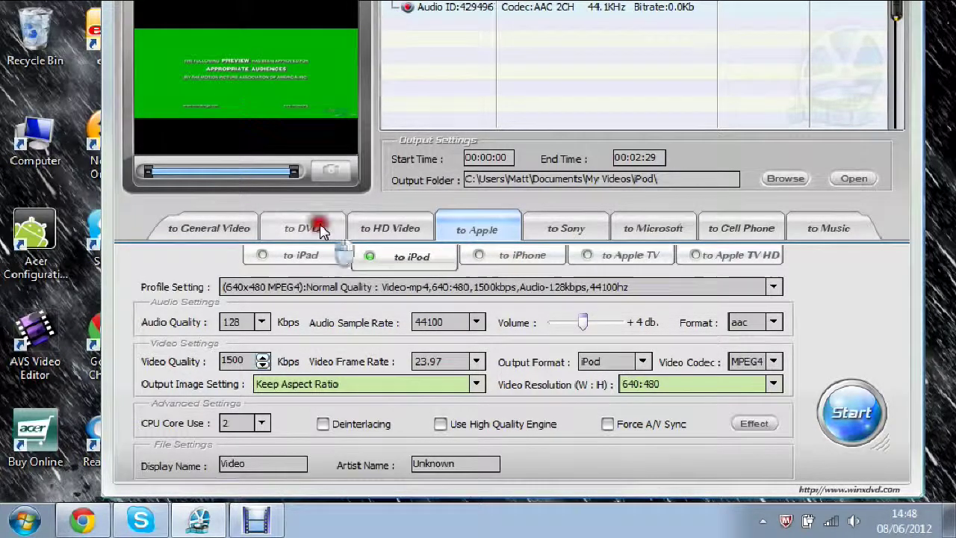
pyautogui.click(222, 227)
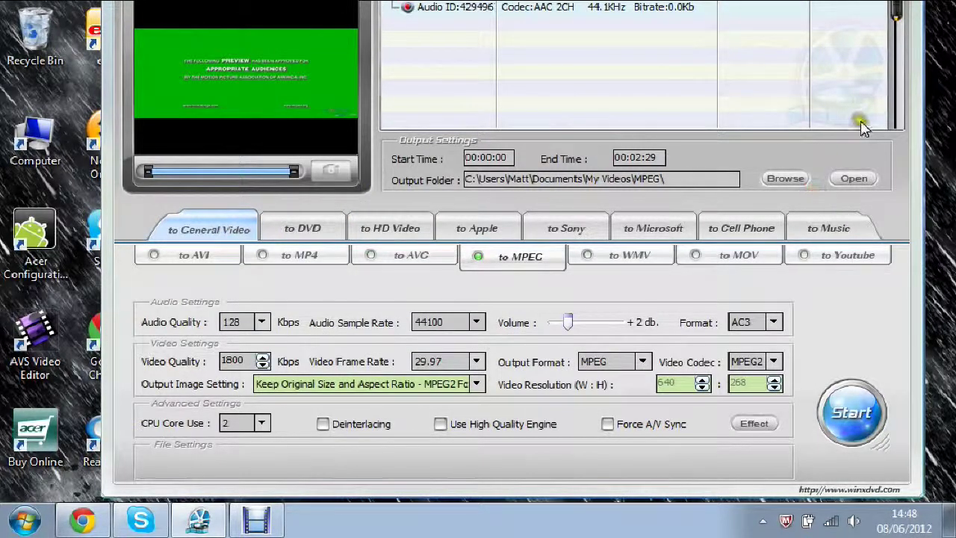
pyautogui.moveTo(882, 158)
pyautogui.mouseDown()
pyautogui.moveTo(893, 237)
pyautogui.moveTo(884, 273)
pyautogui.moveTo(875, 155)
pyautogui.moveTo(883, 174)
pyautogui.mouseUp()
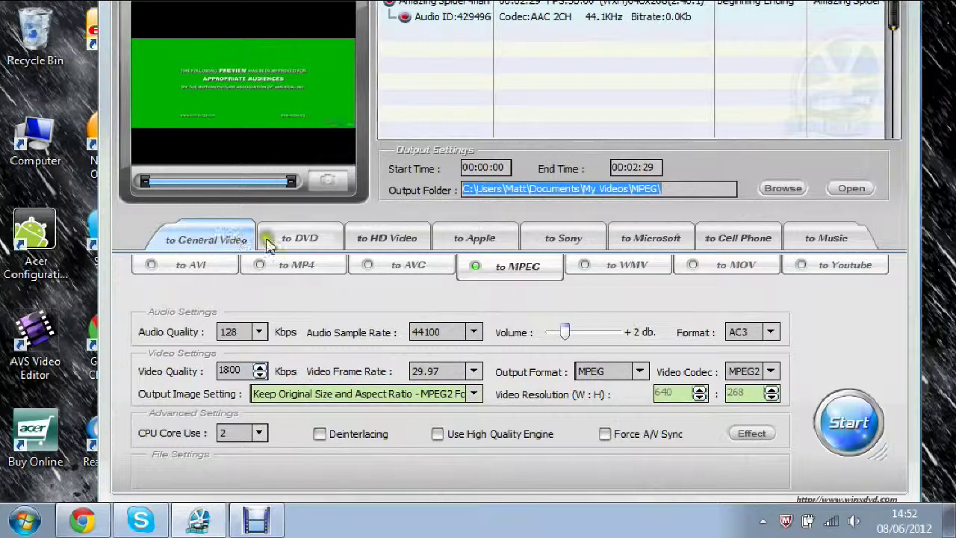
pyautogui.click(379, 238)
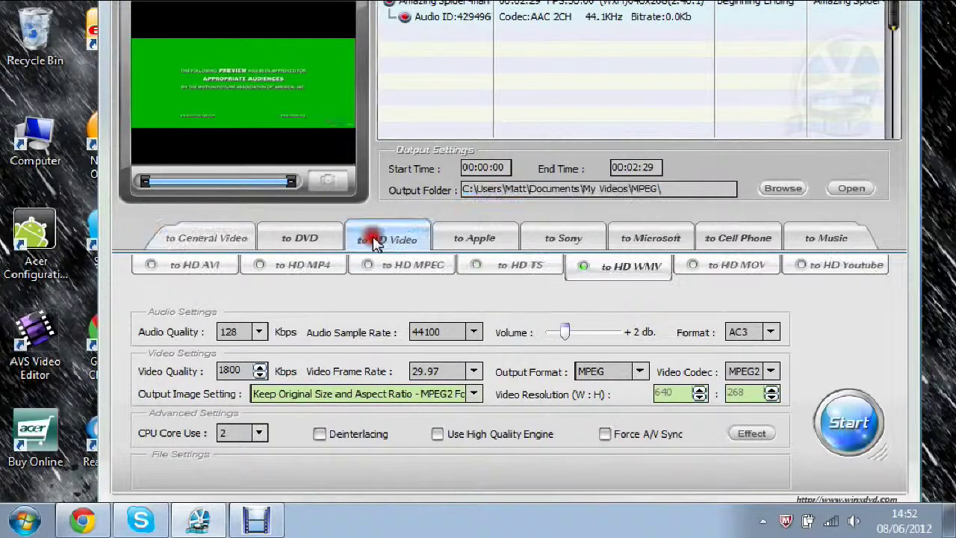
pyautogui.click(845, 269)
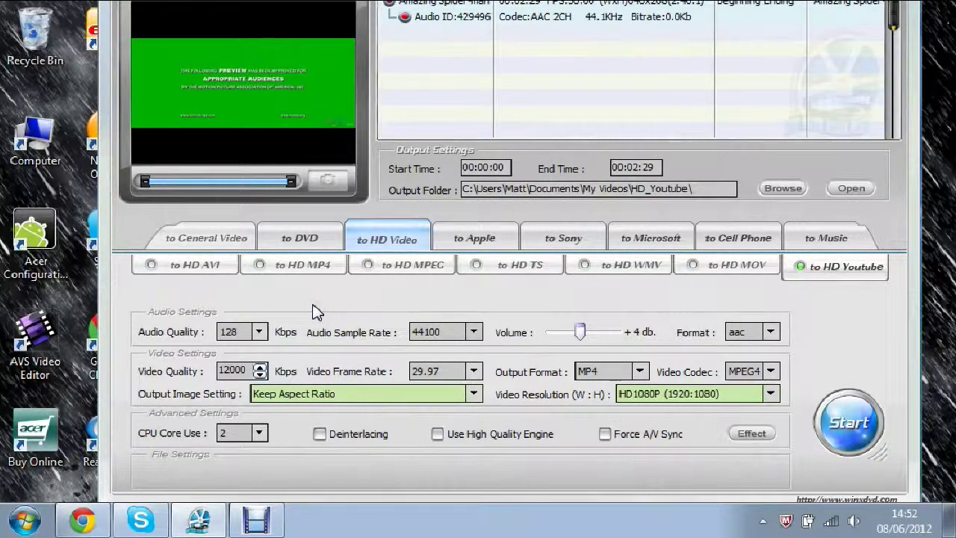
# - Choose the General Video MP4 profile and start converting the Spider-man trailer
pyautogui.click(207, 245)
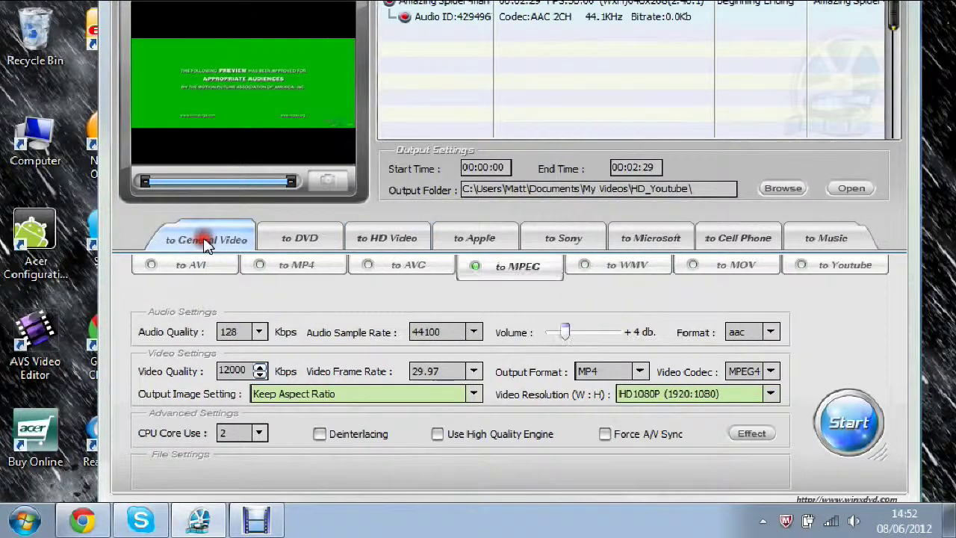
pyautogui.click(285, 267)
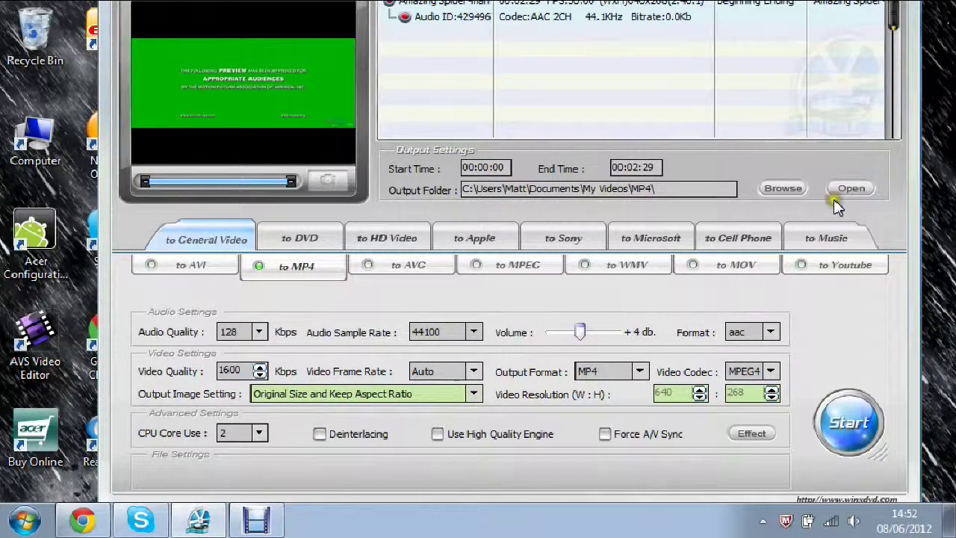
pyautogui.moveTo(811, 172); pyautogui.dragTo(817, 145)
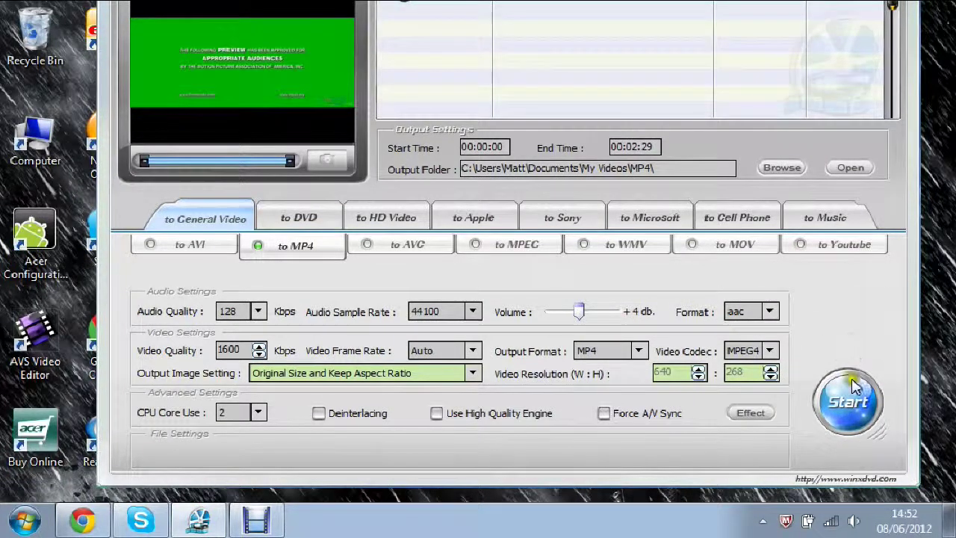
pyautogui.click(850, 418)
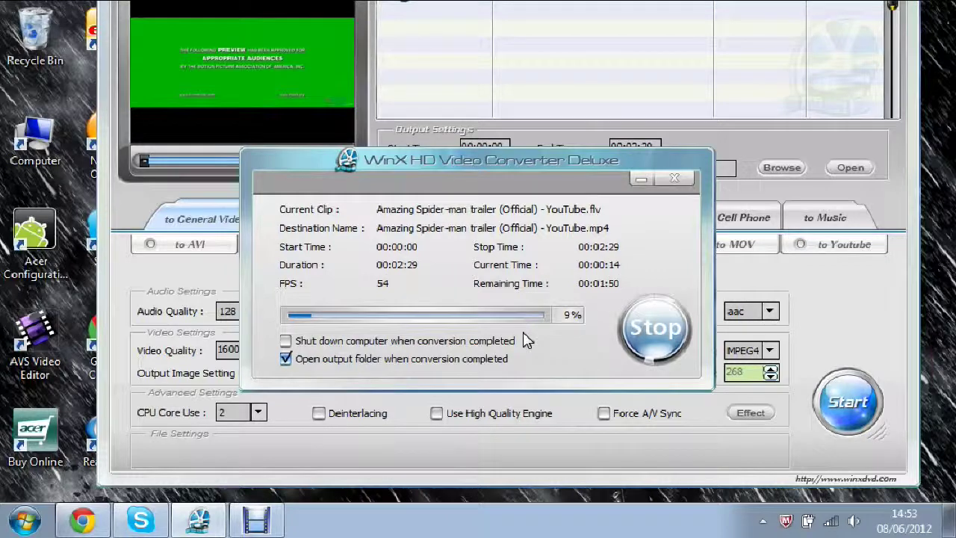
pyautogui.moveTo(549, 158)
pyautogui.mouseDown()
pyautogui.moveTo(775, 160)
pyautogui.moveTo(749, 170)
pyautogui.moveTo(558, 169)
pyautogui.mouseUp()
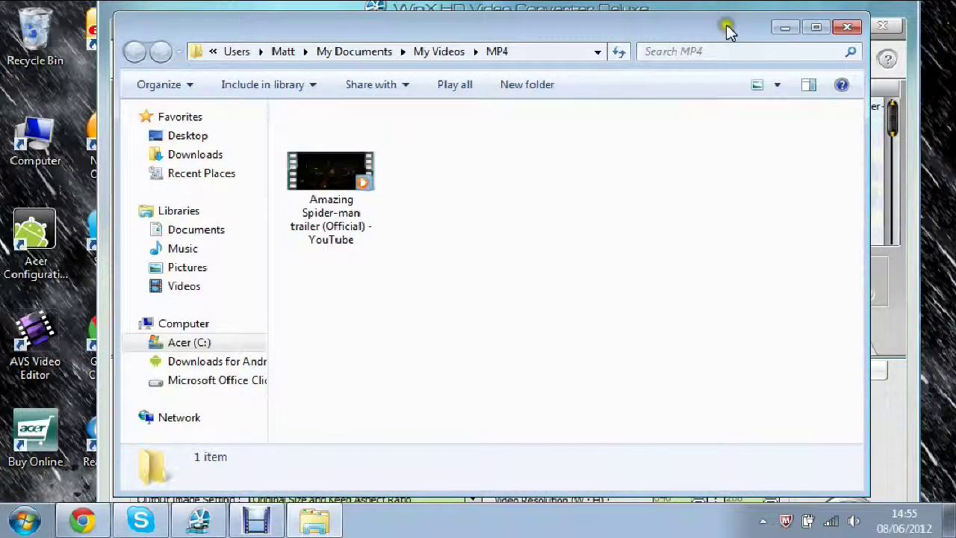
# - Inspect the converted trailer in the MP4 output folder and close the folder
pyautogui.moveTo(676, 26)
pyautogui.mouseDown()
pyautogui.moveTo(715, 21)
pyautogui.moveTo(682, 21)
pyautogui.mouseUp()
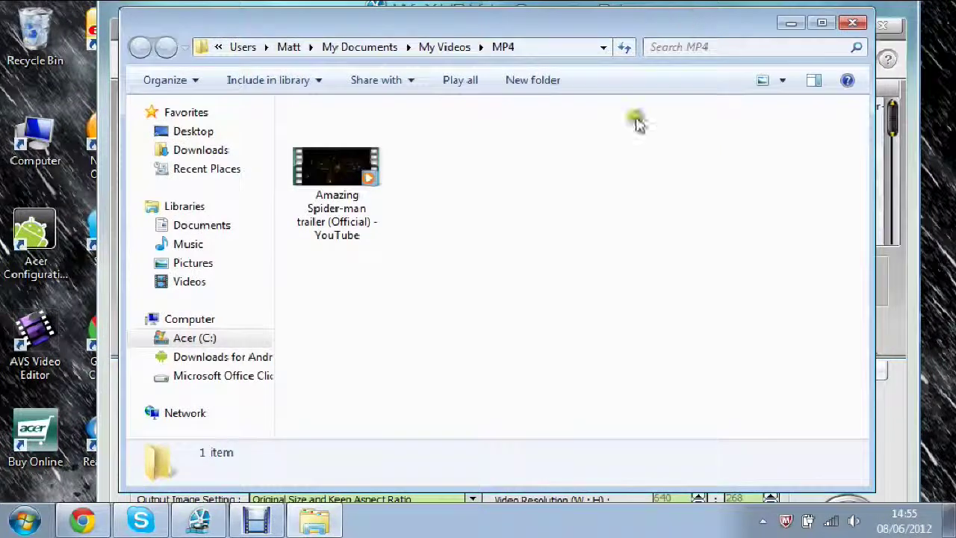
pyautogui.moveTo(332, 193); pyautogui.dragTo(406, 205)
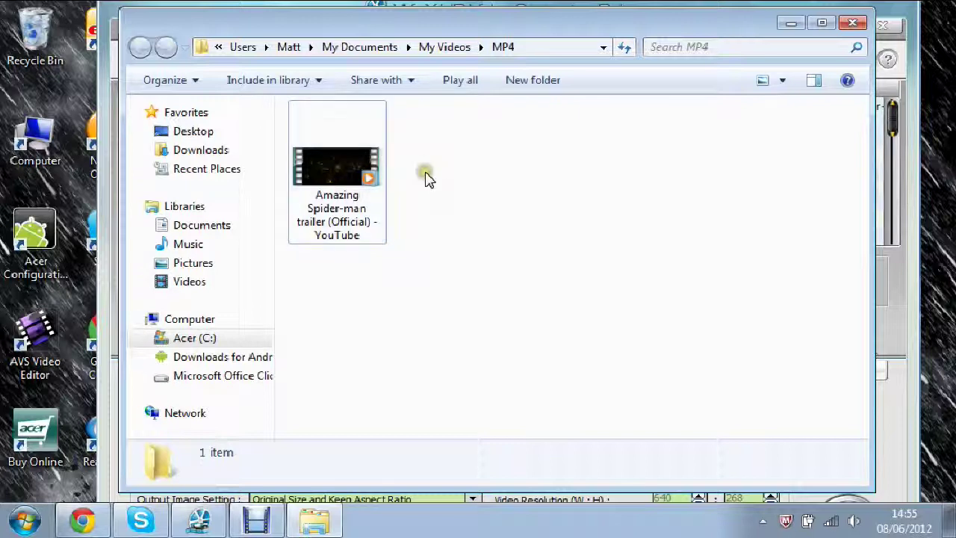
pyautogui.click(331, 128)
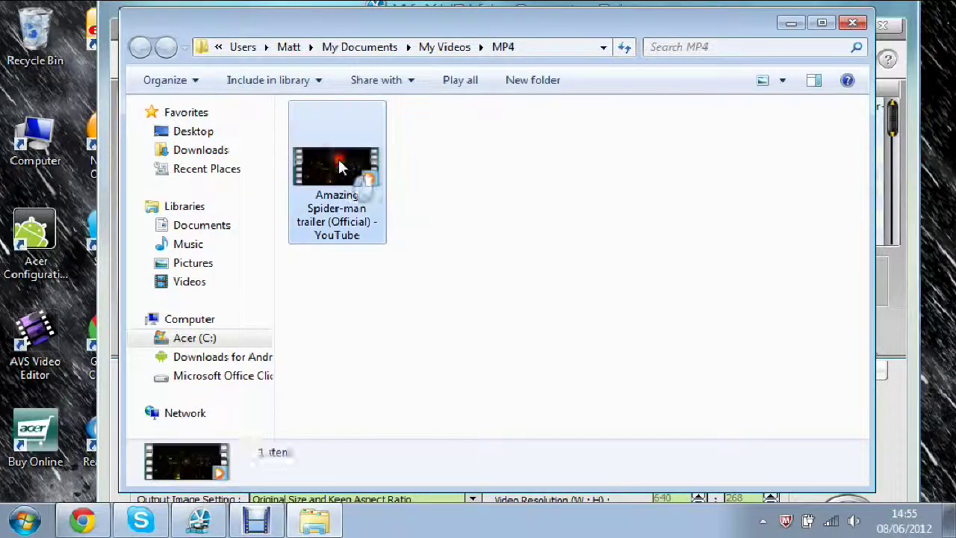
pyautogui.click(487, 192)
pyautogui.click(851, 23)
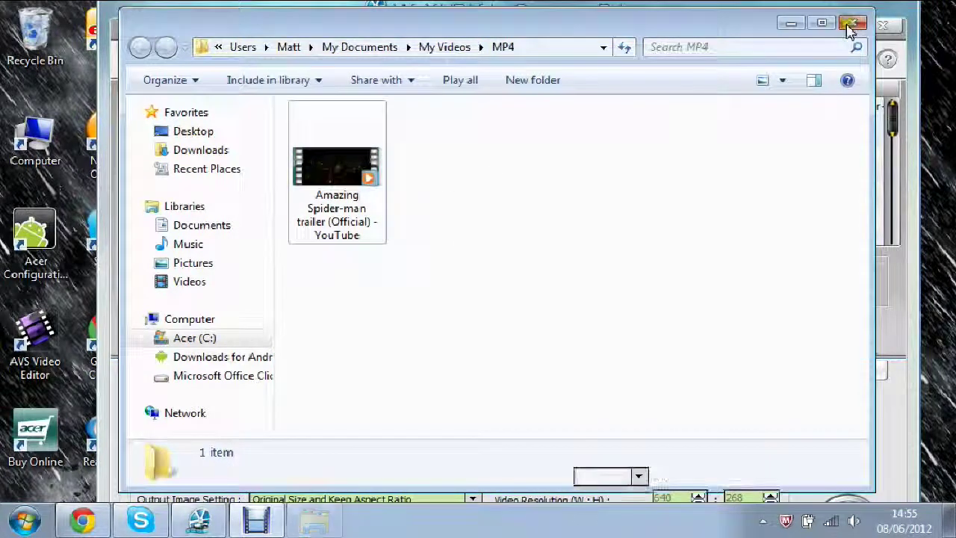
# - Choose the General Video Youtube profile and start converting the Spider-man trailer with it
pyautogui.moveTo(814, 30); pyautogui.dragTo(831, 9)
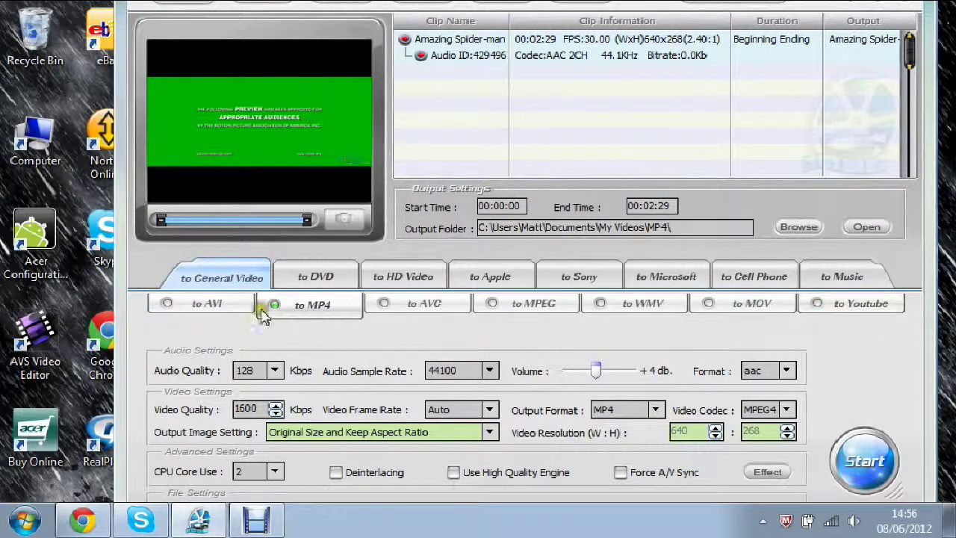
pyautogui.click(825, 303)
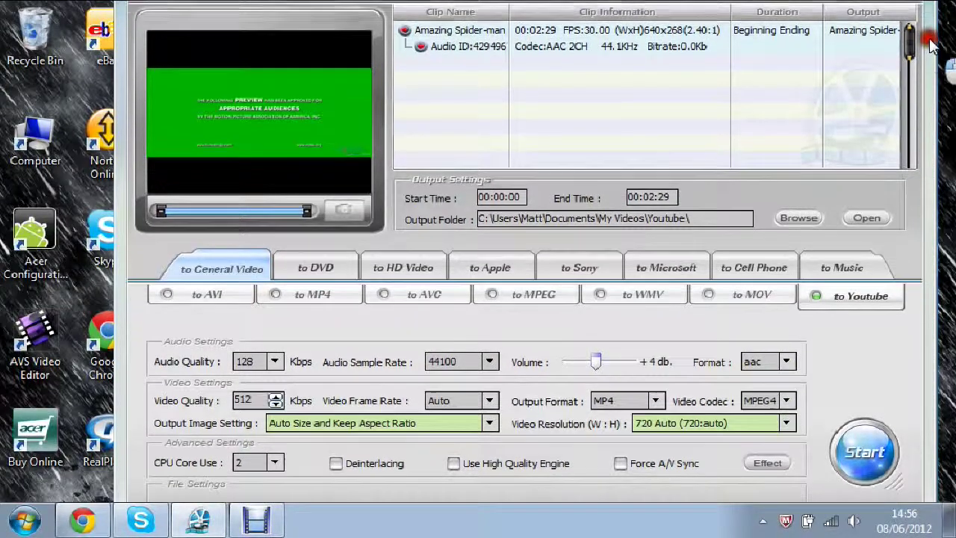
pyautogui.moveTo(790, 187); pyautogui.dragTo(767, 353)
pyautogui.moveTo(894, 360); pyautogui.dragTo(906, 57)
pyautogui.click(841, 395)
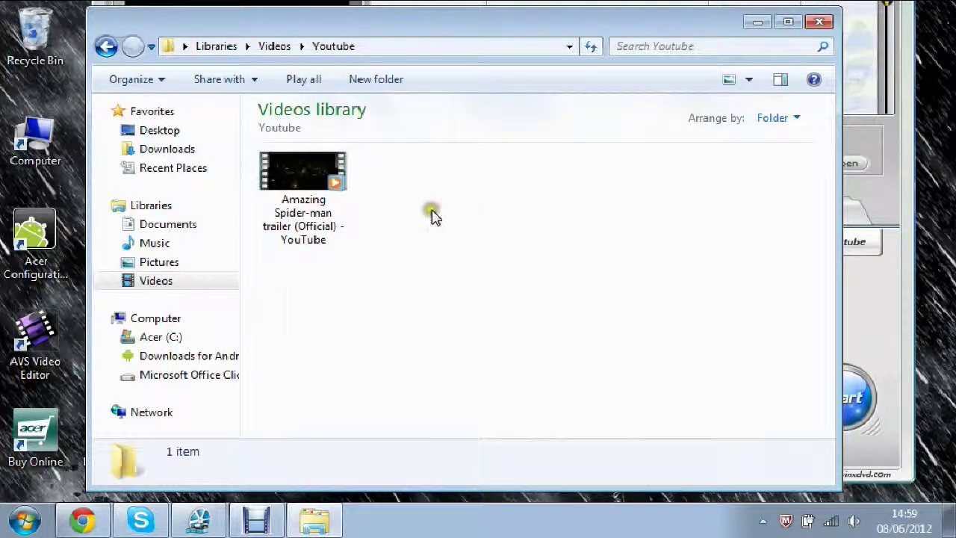
# - Inspect the converted trailer in the Videos library's Youtube folder, look through the parent library, and close the folder window
pyautogui.moveTo(612, 28); pyautogui.dragTo(643, 25)
pyautogui.click(349, 183)
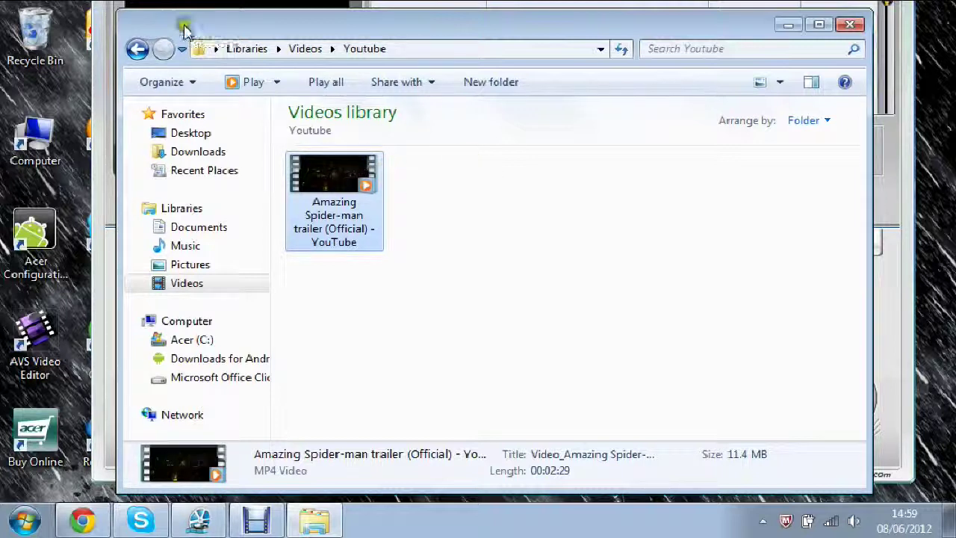
pyautogui.click(137, 48)
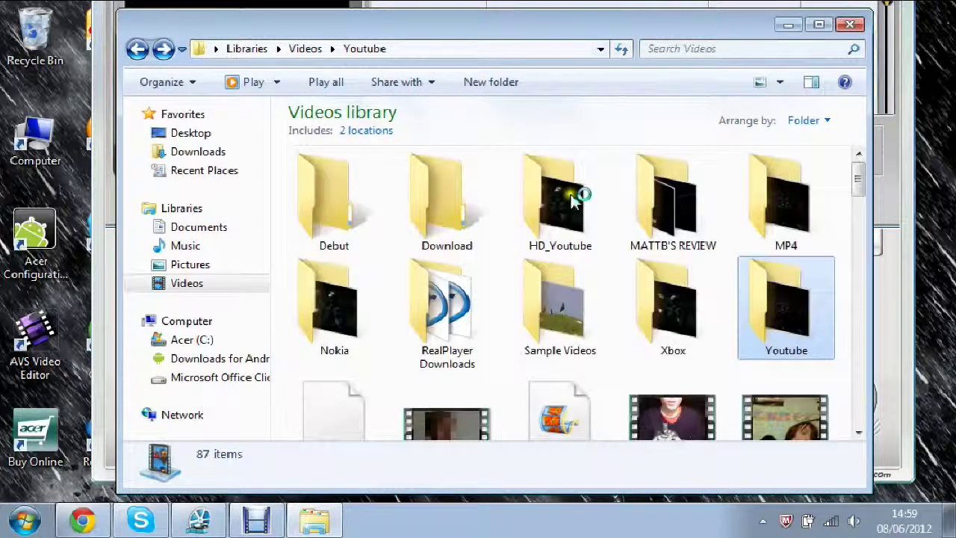
pyautogui.doubleClick(777, 287)
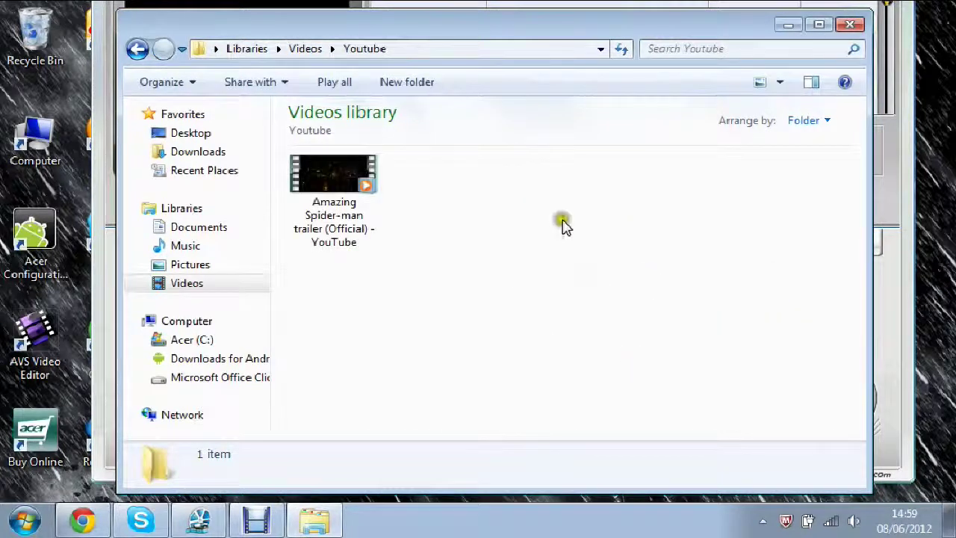
pyautogui.click(369, 185)
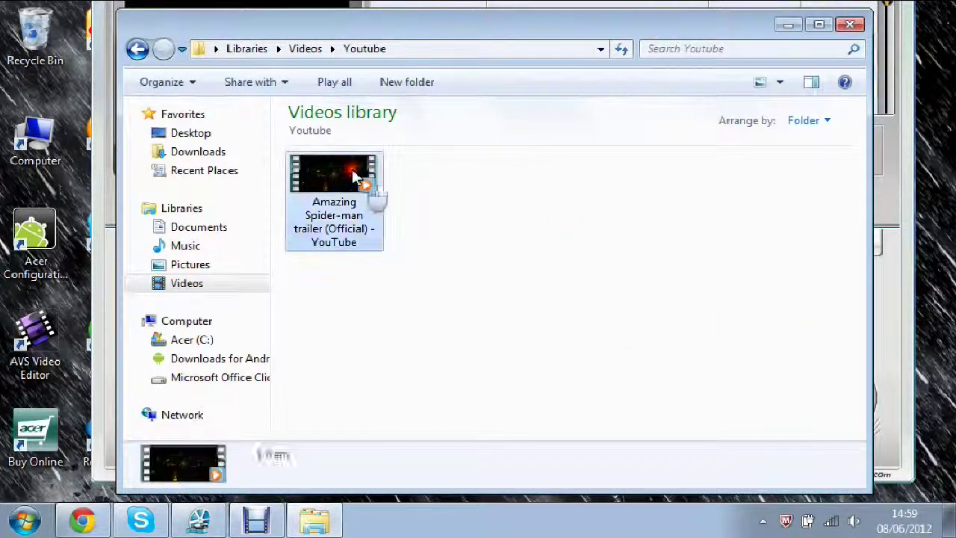
pyautogui.click(470, 213)
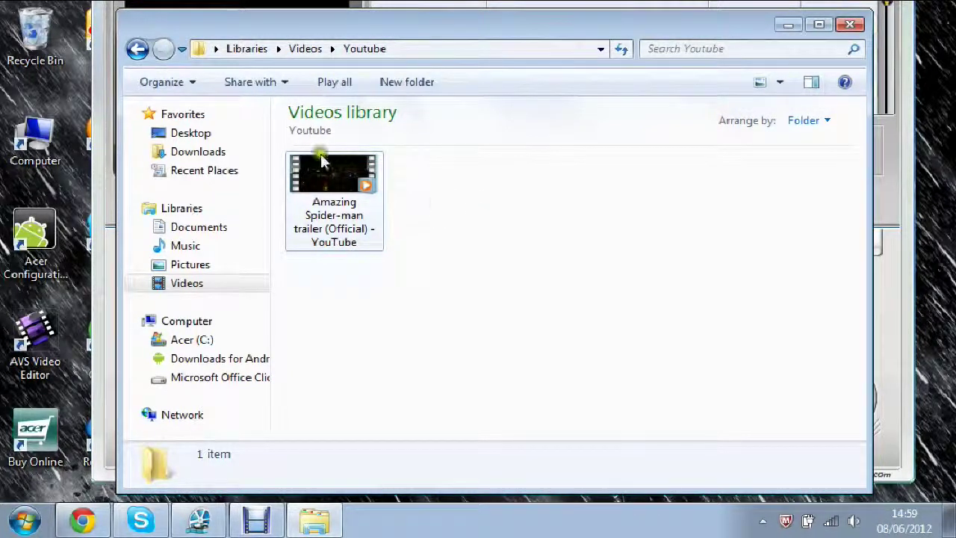
pyautogui.click(474, 202)
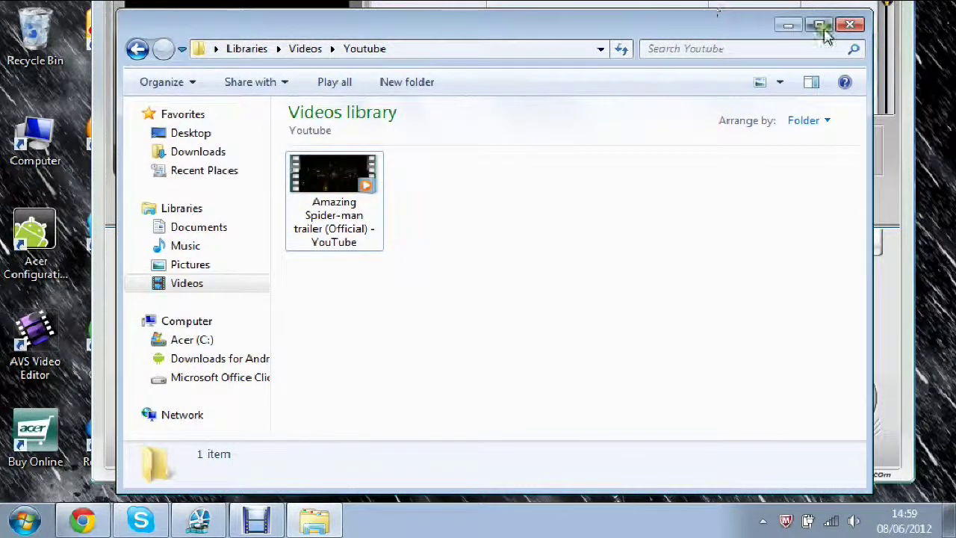
pyautogui.click(849, 24)
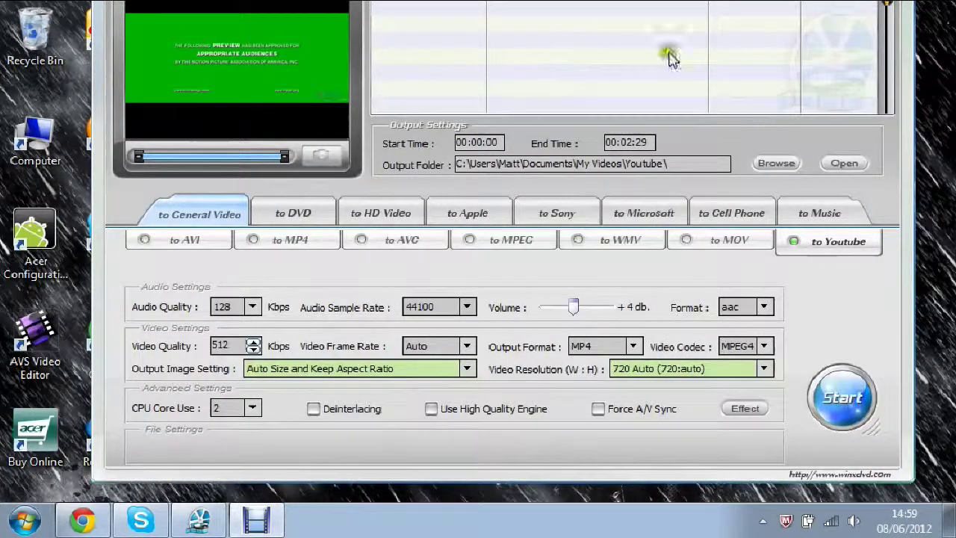
# - Clear the local videos from the conversion list and bring up the online video download dialog
pyautogui.moveTo(906, 104)
pyautogui.mouseDown()
pyautogui.moveTo(900, 179)
pyautogui.moveTo(916, 202)
pyautogui.moveTo(908, 193)
pyautogui.mouseUp()
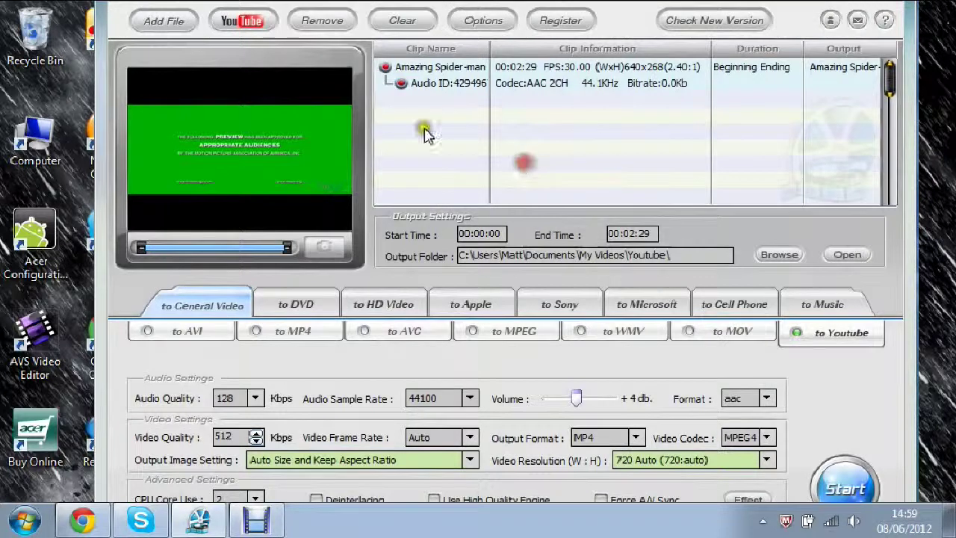
pyautogui.click(258, 24)
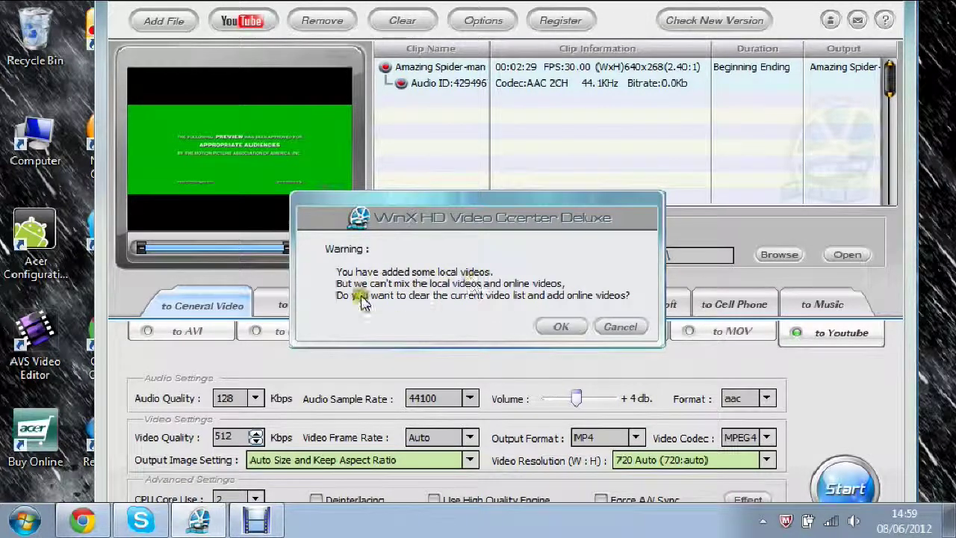
pyautogui.click(562, 326)
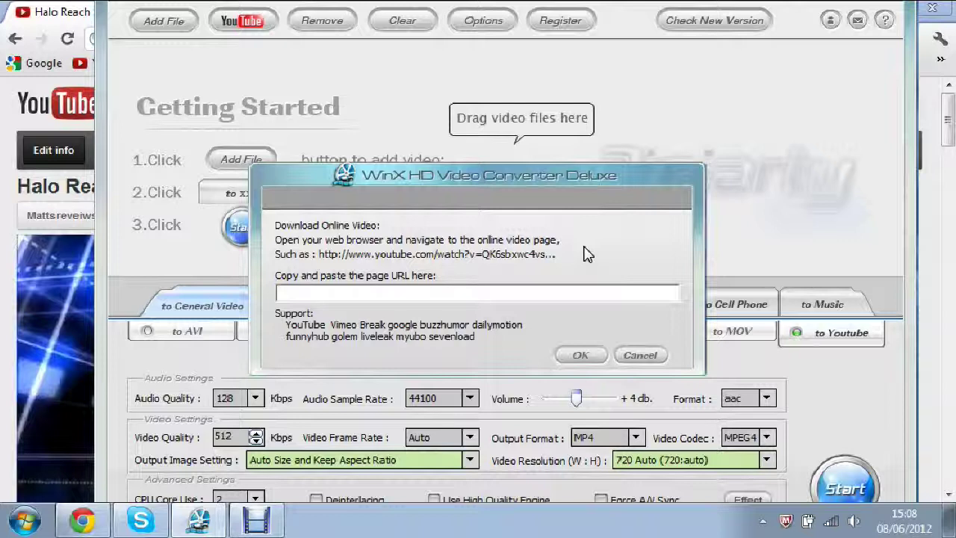
pyautogui.click(640, 354)
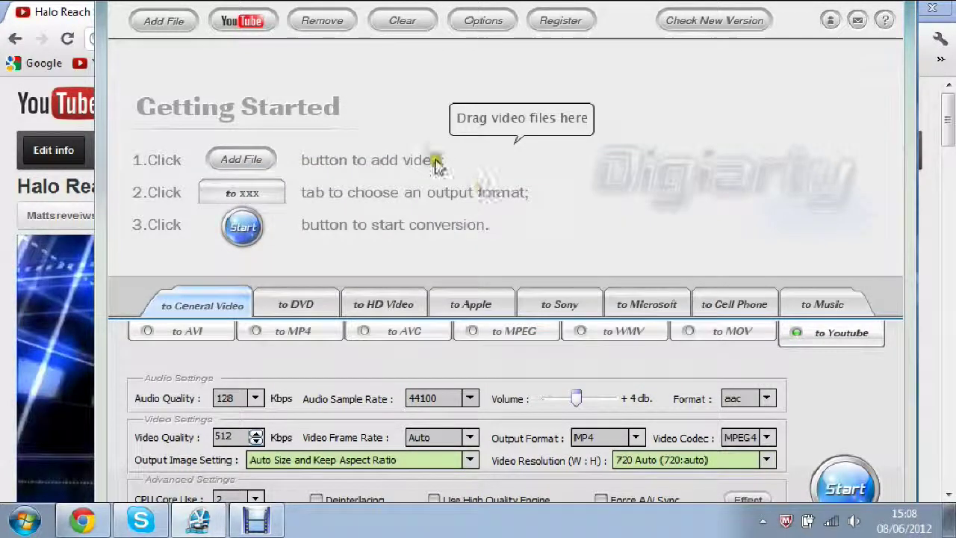
pyautogui.click(250, 20)
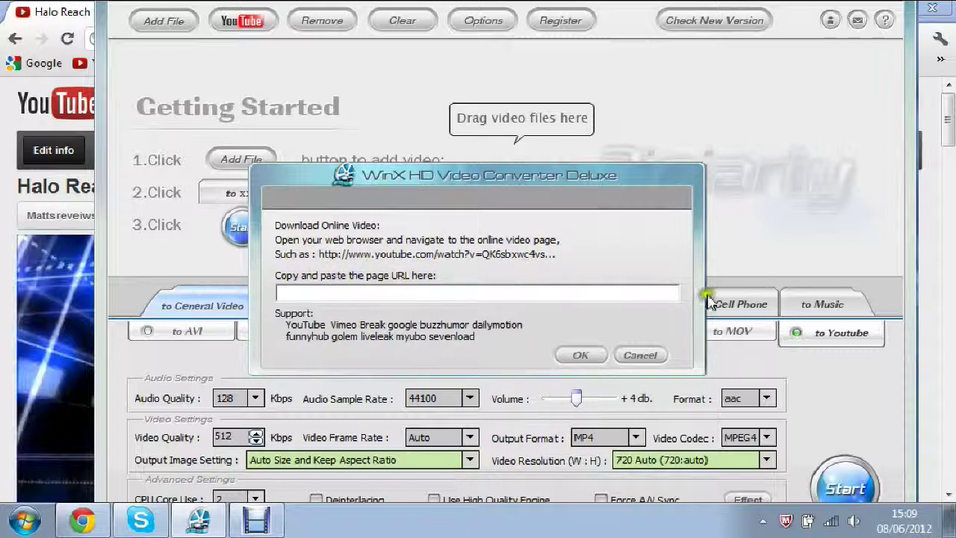
# - Copy the Halo Reach Series 3 Jun review's YouTube address from Chrome and add it to the converter as an online video
pyautogui.click(4, 179)
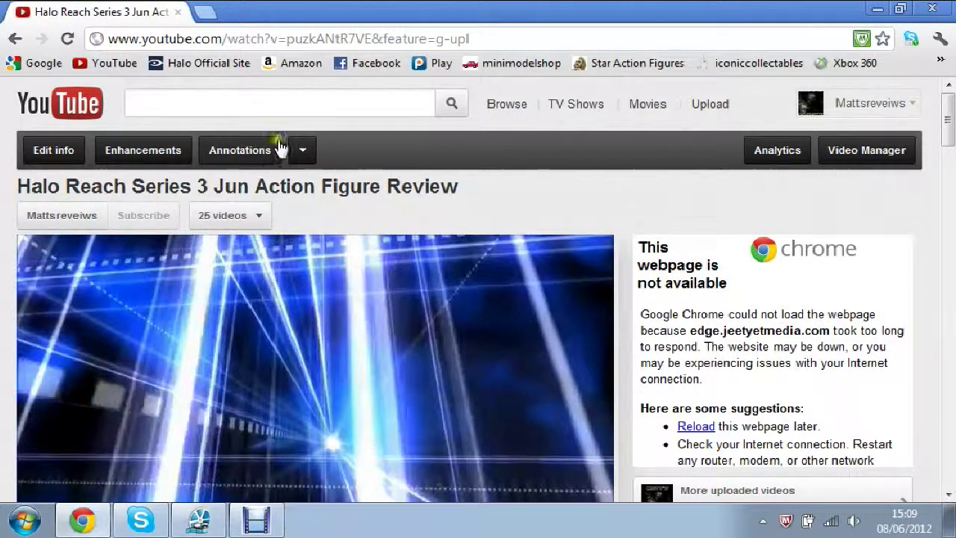
pyautogui.moveTo(475, 39); pyautogui.dragTo(93, 37)
pyautogui.hotkey('ctrl', 'c')
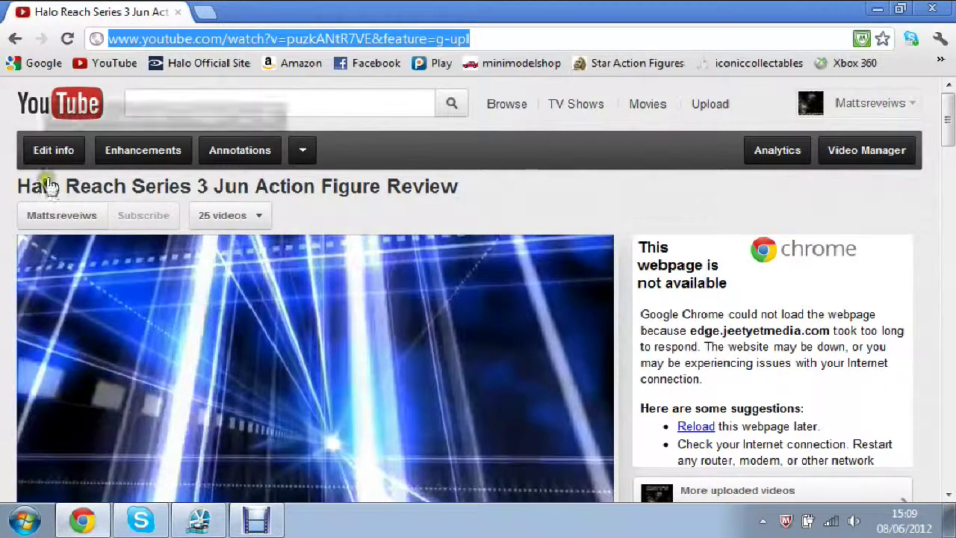
pyautogui.click(201, 520)
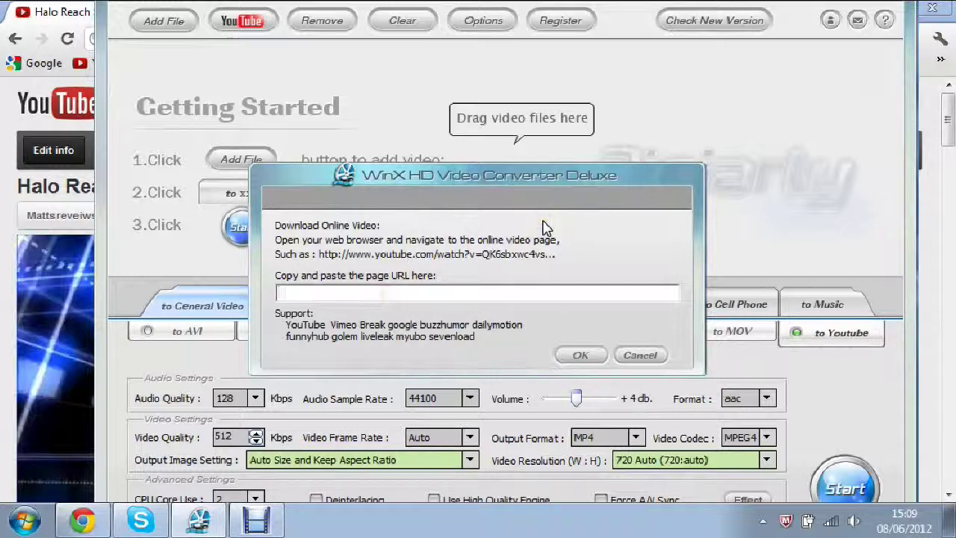
pyautogui.hotkey('ctrl', 'v')
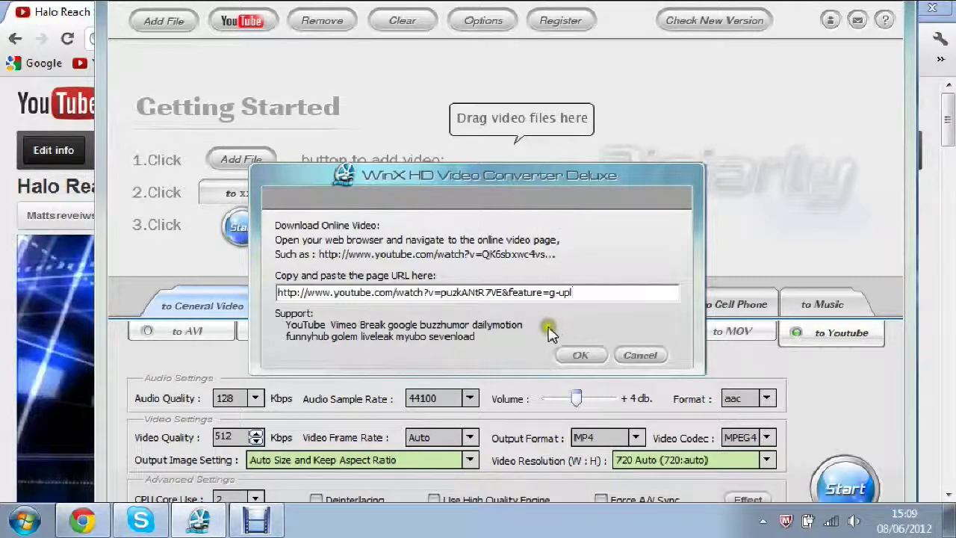
pyautogui.click(584, 356)
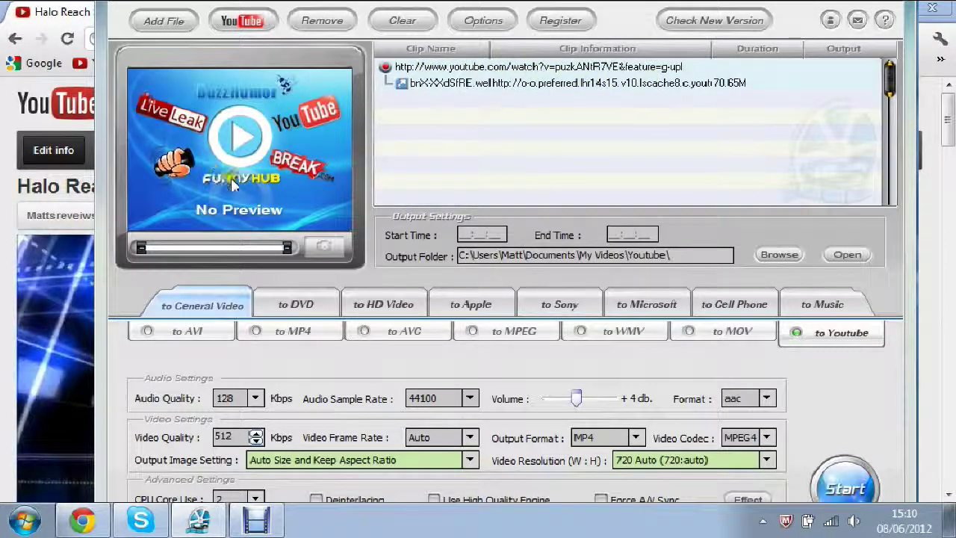
# - Choose the General Video MP4 profile and start downloading and converting the online video
pyautogui.moveTo(797, 22); pyautogui.dragTo(802, 7)
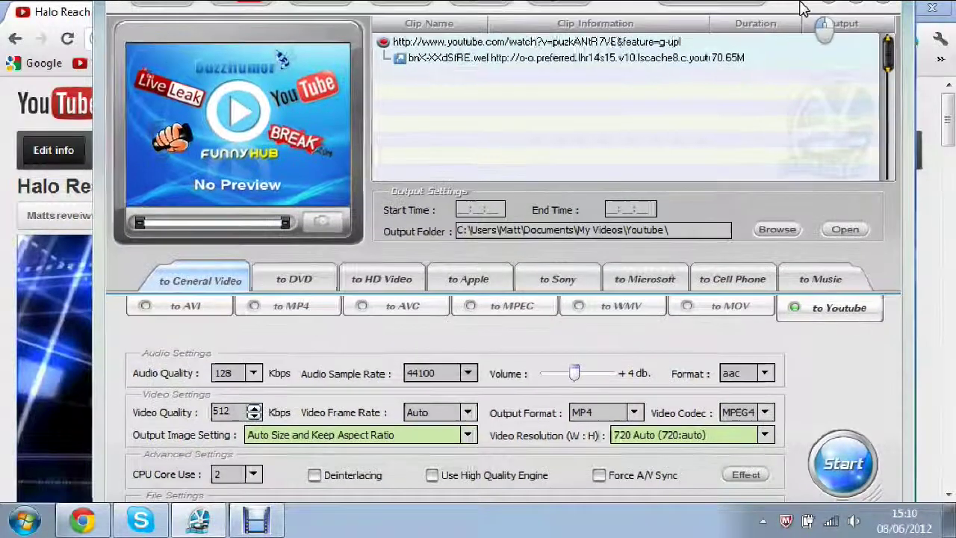
pyautogui.moveTo(905, 229); pyautogui.dragTo(901, 190)
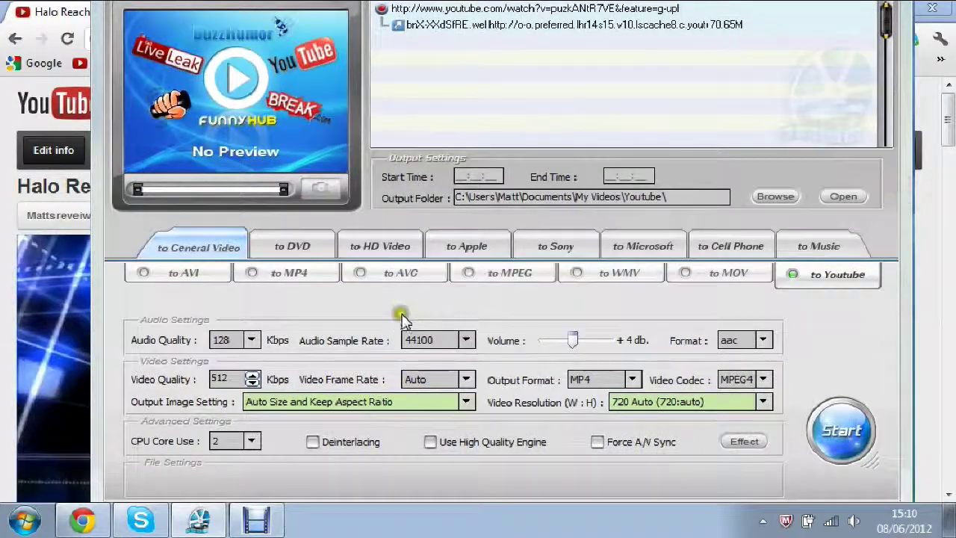
pyautogui.click(284, 277)
pyautogui.click(852, 437)
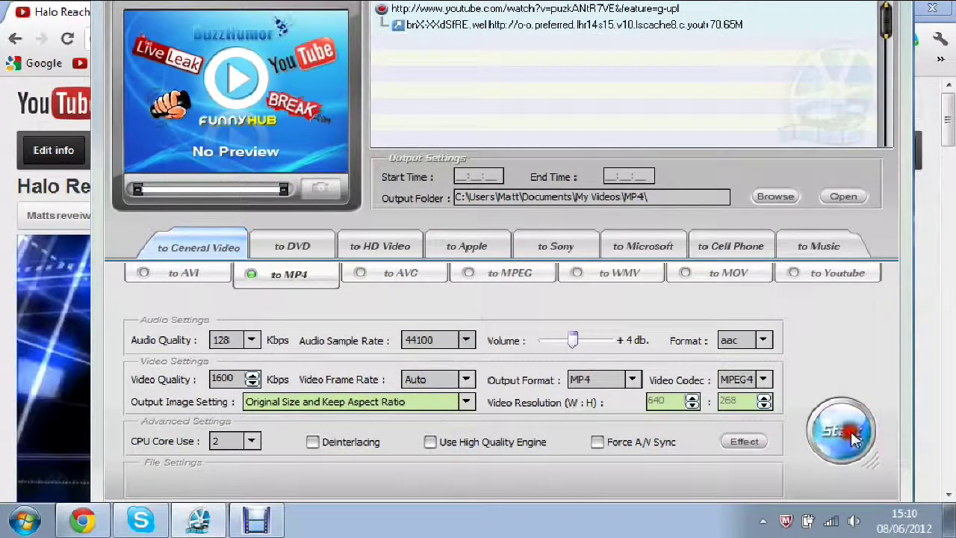
pyautogui.moveTo(539, 166); pyautogui.dragTo(546, 122)
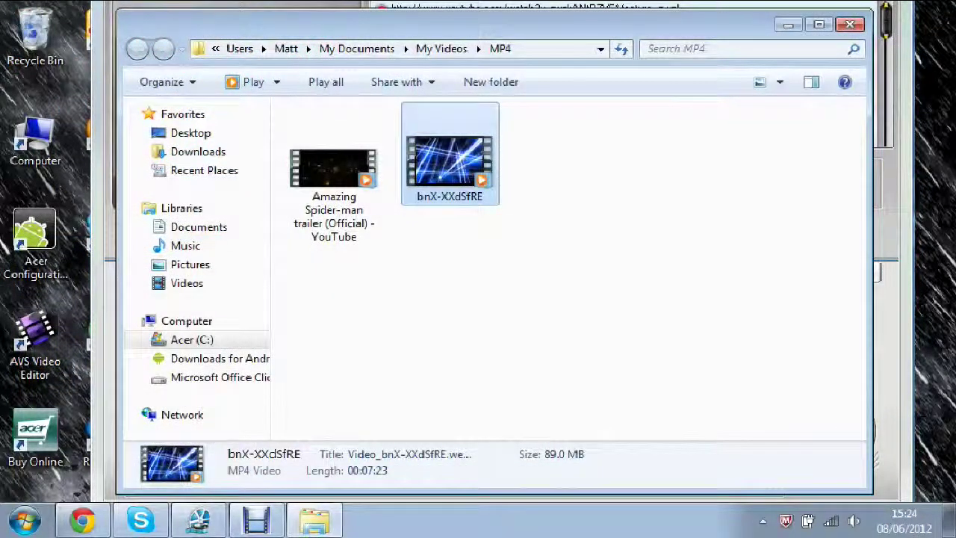
# - Inspect the converted bnX-XXdSfRE video beside the Spider-man trailer in the MP4 output folder and close the folder
pyautogui.moveTo(653, 41)
pyautogui.mouseDown()
pyautogui.moveTo(657, 257)
pyautogui.moveTo(635, 334)
pyautogui.moveTo(606, 291)
pyautogui.moveTo(657, 116)
pyautogui.moveTo(655, 41)
pyautogui.mouseUp()
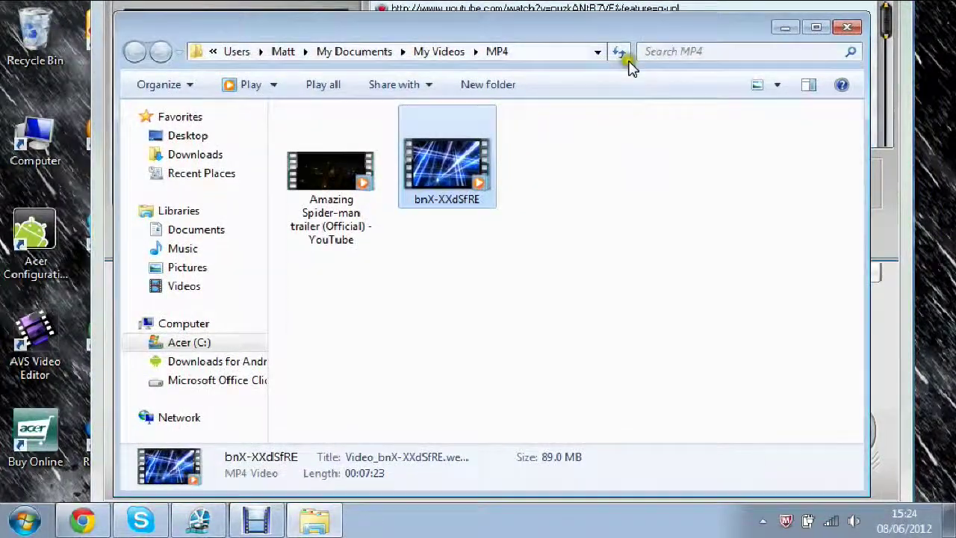
pyautogui.click(370, 172)
pyautogui.click(420, 164)
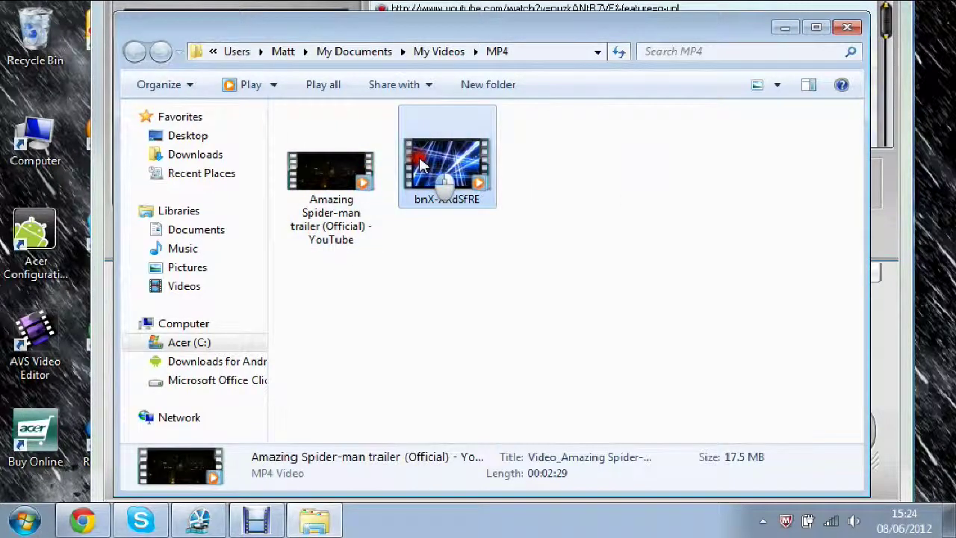
pyautogui.click(612, 215)
pyautogui.click(531, 164)
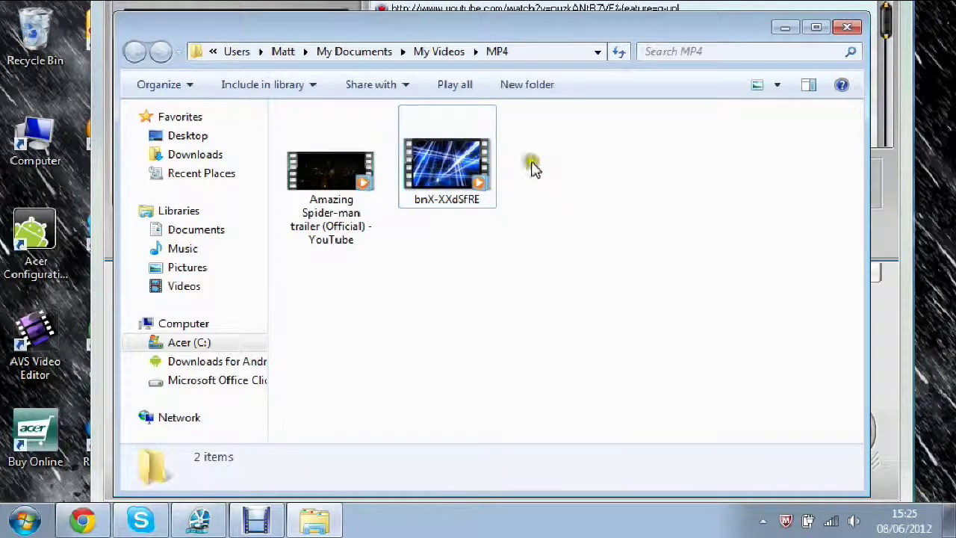
pyautogui.click(461, 170)
pyautogui.click(545, 172)
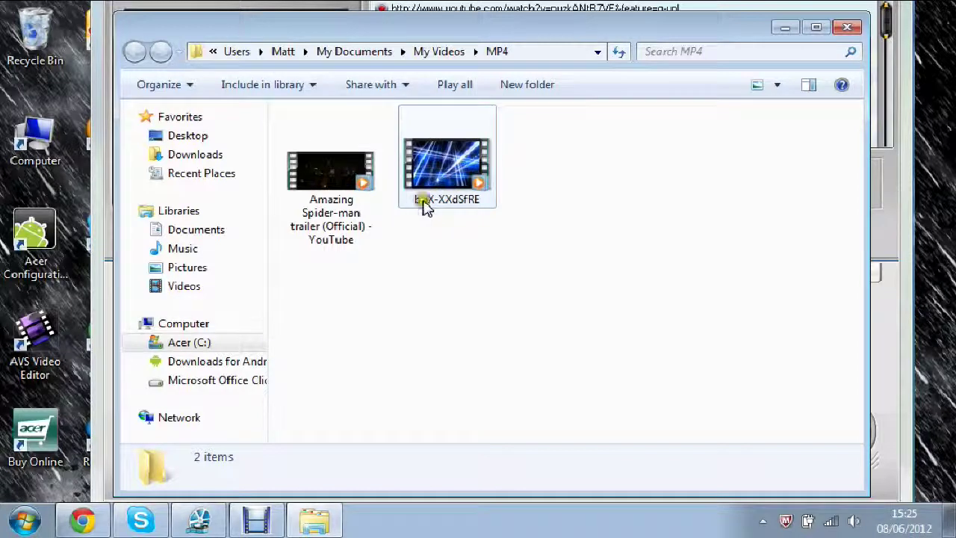
pyautogui.click(846, 27)
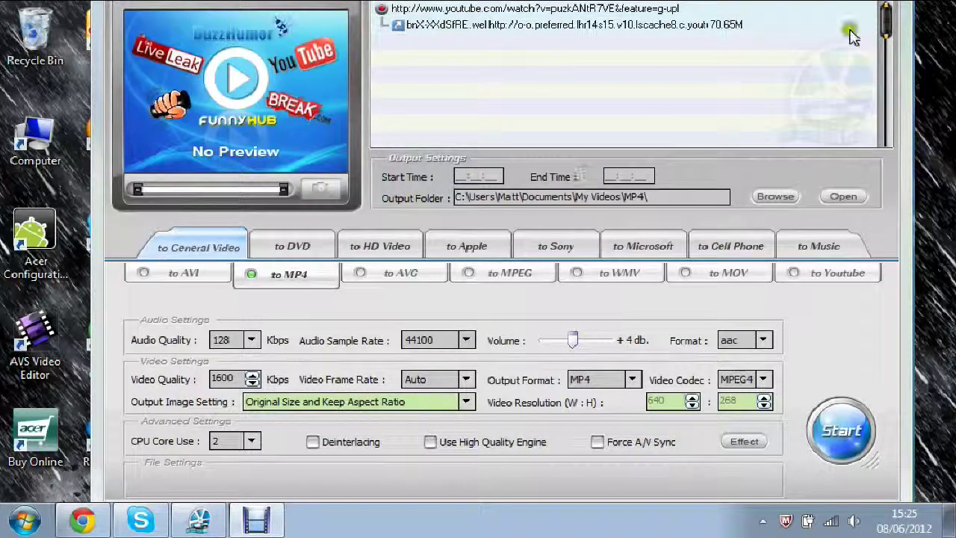
# - Examine the DVD Disc output profile and its disc burner setup, and cancel the burning
pyautogui.moveTo(893, 50)
pyautogui.mouseDown()
pyautogui.moveTo(900, 120)
pyautogui.moveTo(900, 20)
pyautogui.mouseUp()
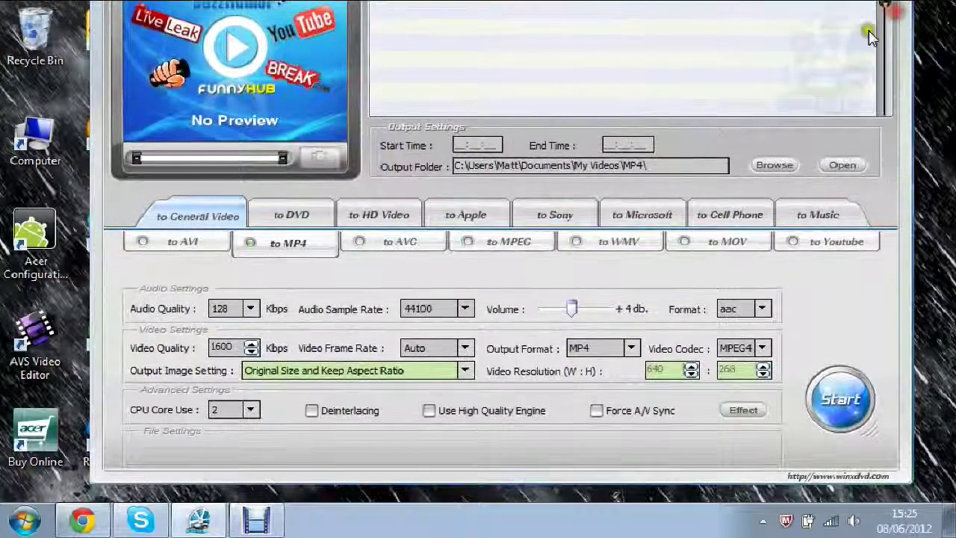
pyautogui.click(299, 215)
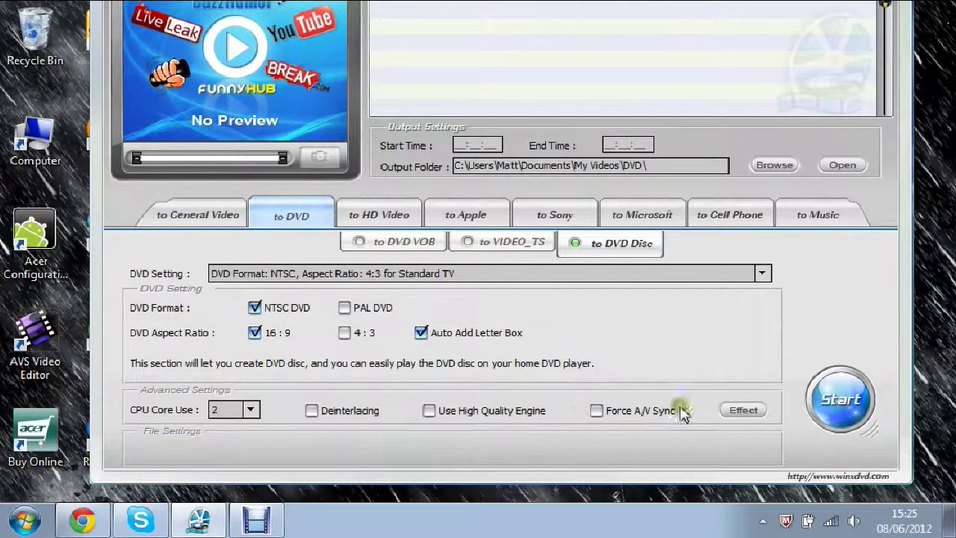
pyautogui.click(838, 396)
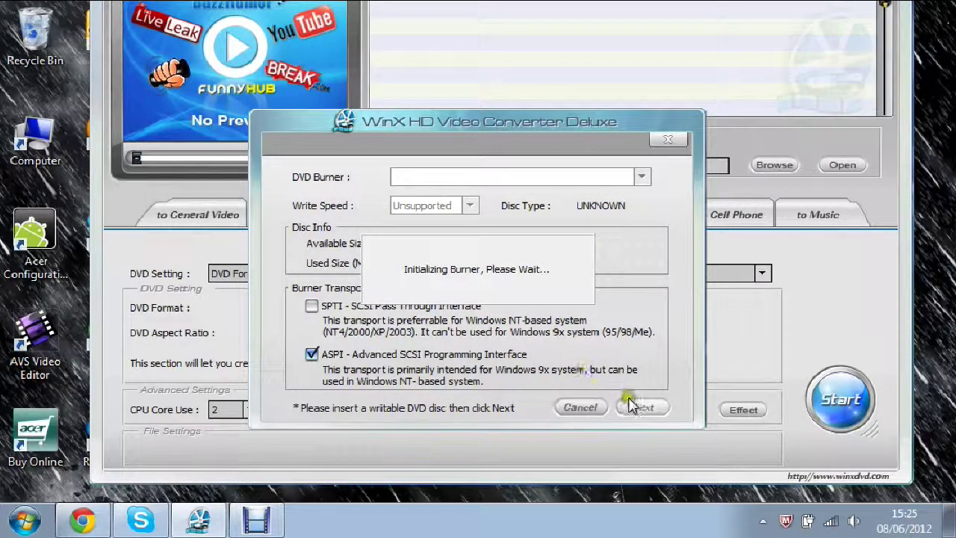
pyautogui.click(579, 407)
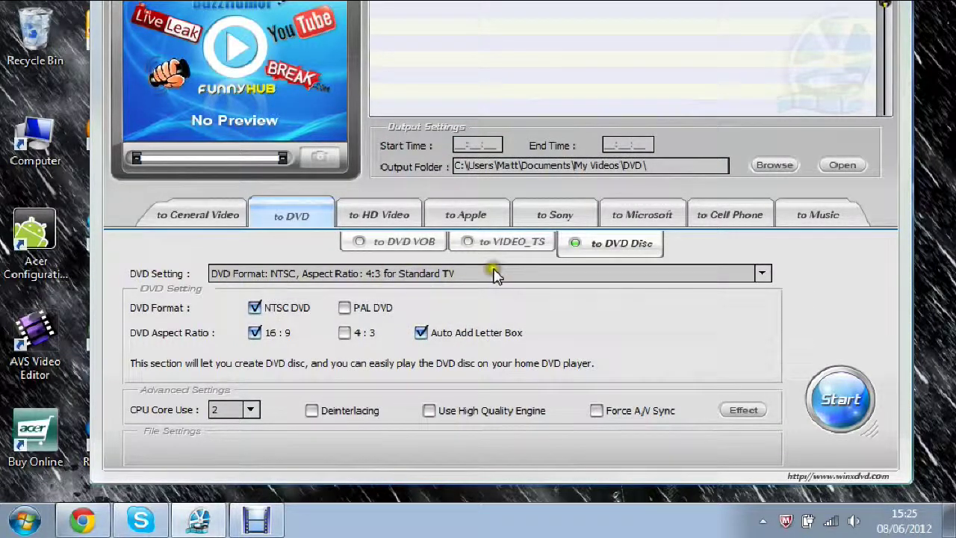
# - Look through the HD Video, Apple, Sony, Microsoft and Cell Phone output profiles
pyautogui.click(389, 219)
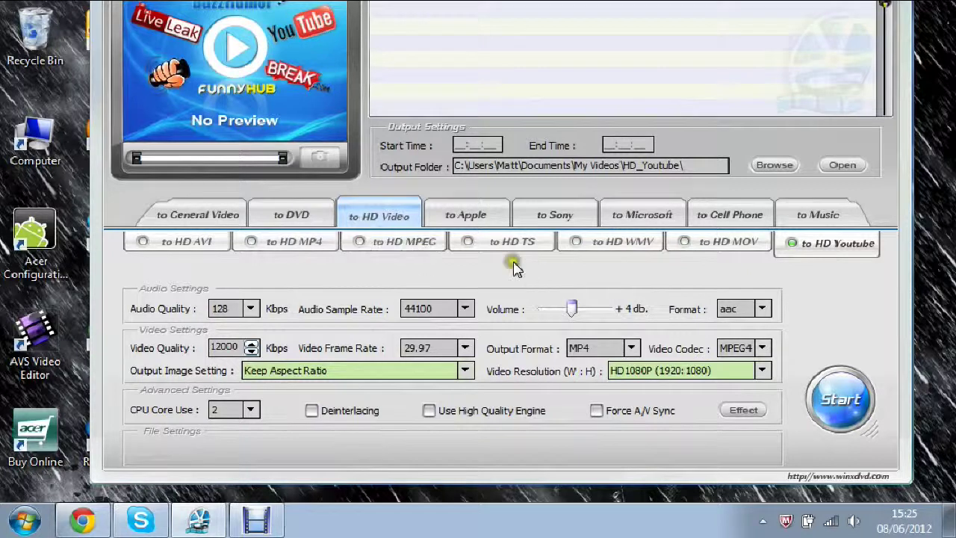
pyautogui.click(465, 217)
pyautogui.click(267, 243)
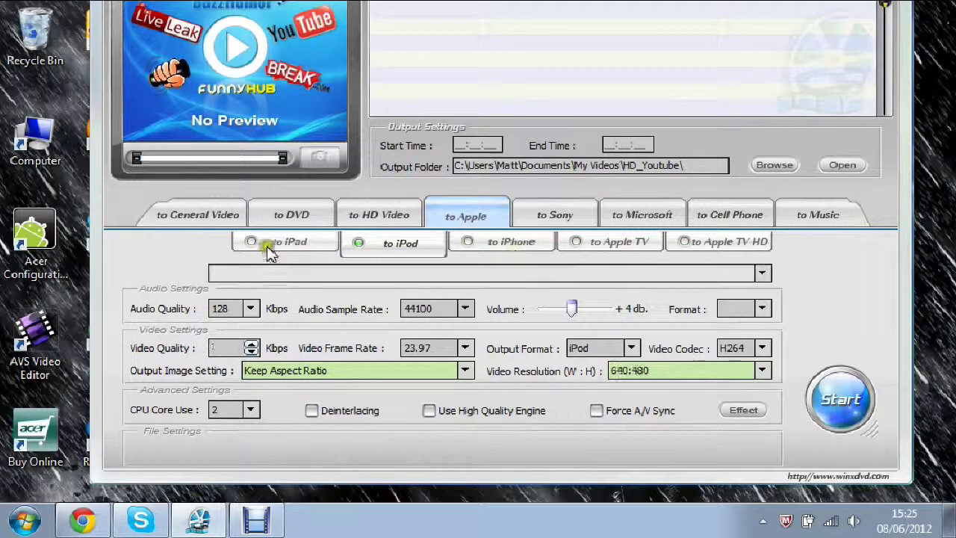
pyautogui.click(431, 246)
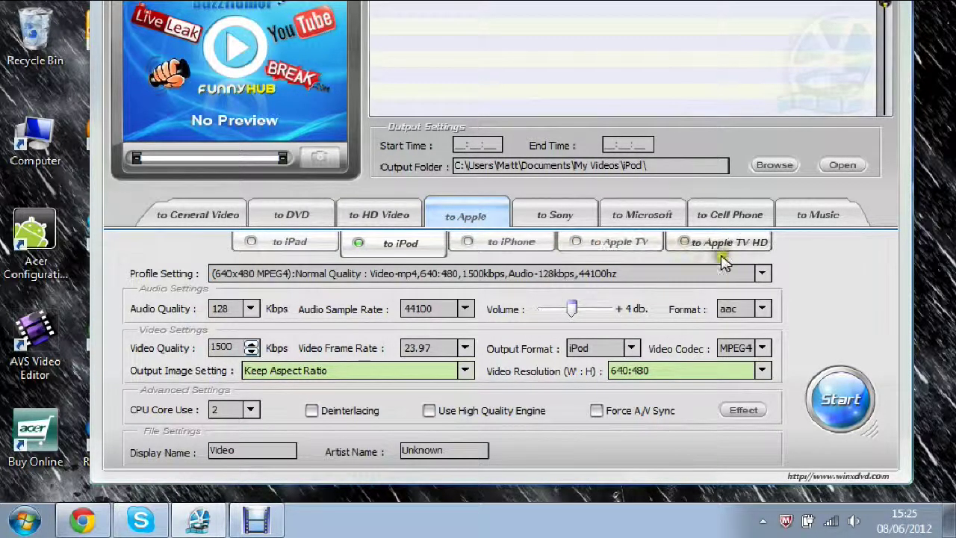
pyautogui.click(529, 213)
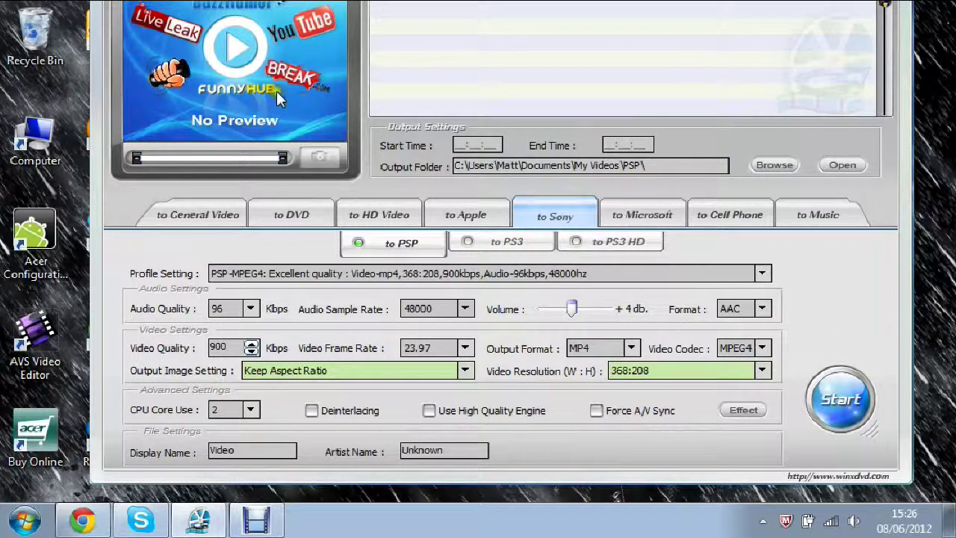
pyautogui.click(641, 216)
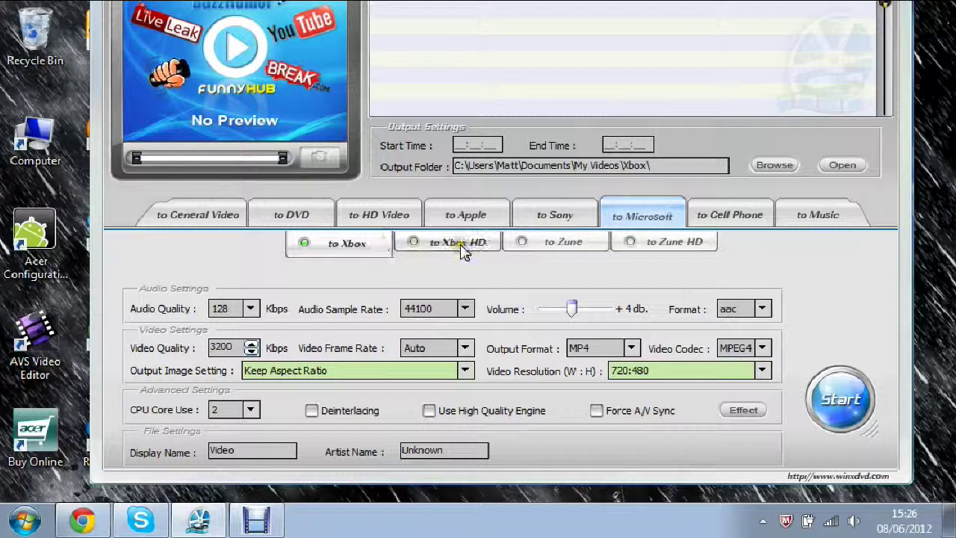
pyautogui.click(717, 216)
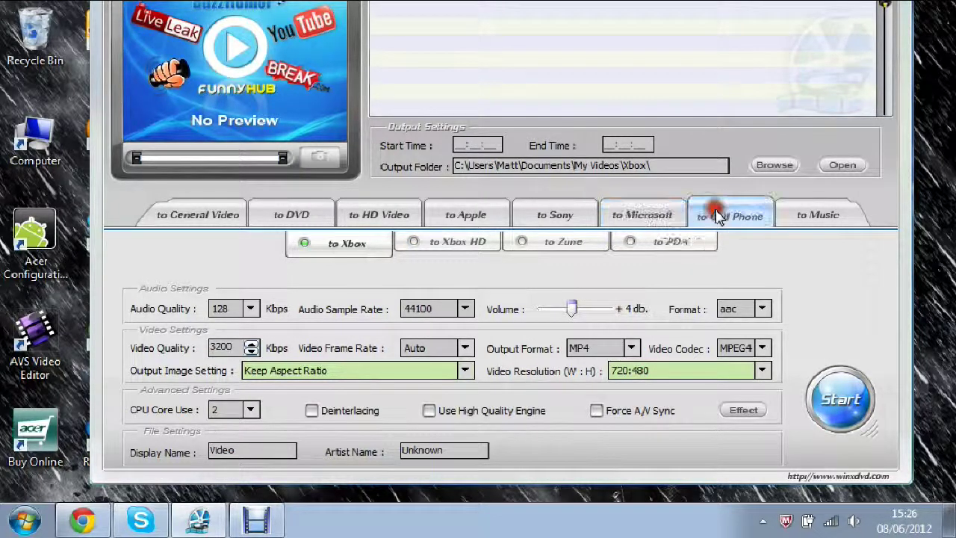
# - Examine the Music output profile and its available audio formats
pyautogui.click(812, 218)
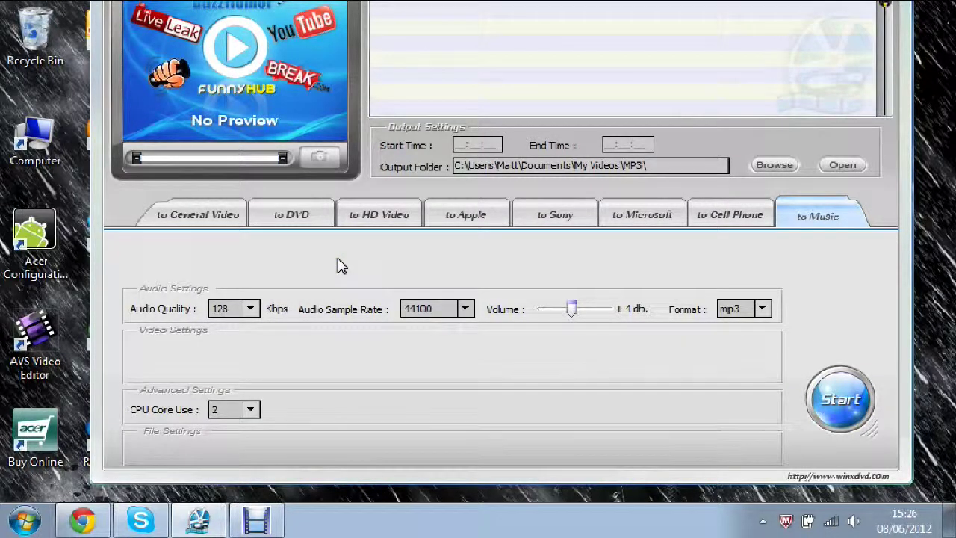
pyautogui.click(763, 311)
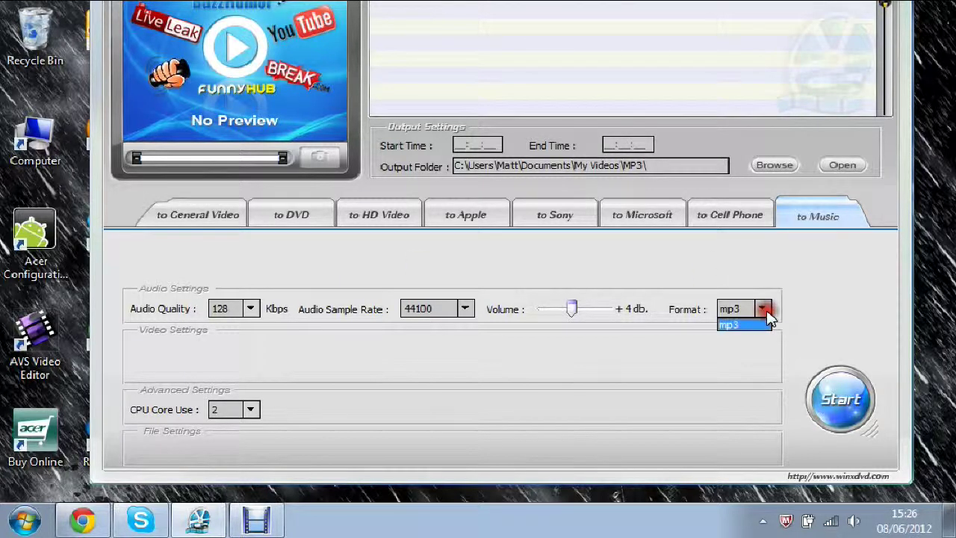
pyautogui.click(766, 314)
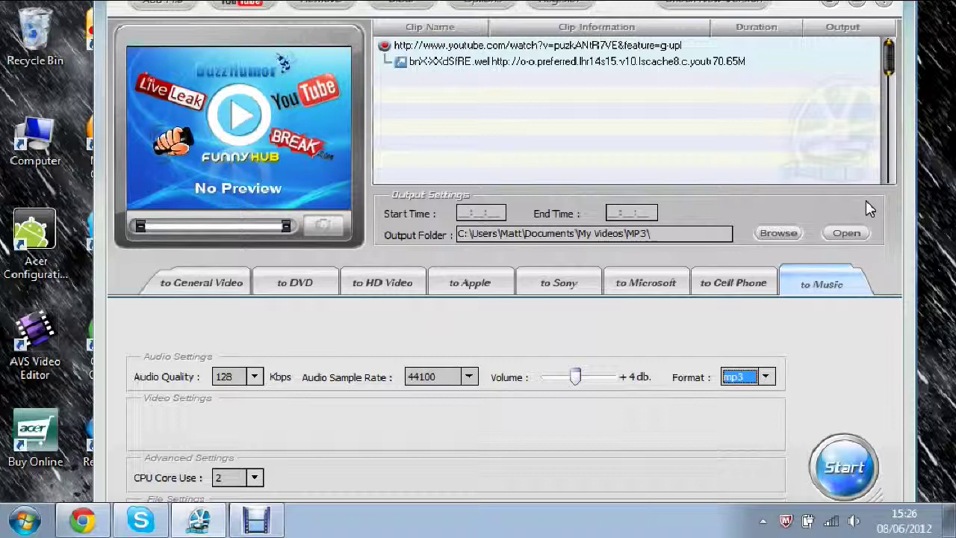
pyautogui.moveTo(866, 200)
pyautogui.mouseDown()
pyautogui.moveTo(860, 166)
pyautogui.moveTo(892, 211)
pyautogui.moveTo(893, 199)
pyautogui.moveTo(899, 230)
pyautogui.mouseUp()
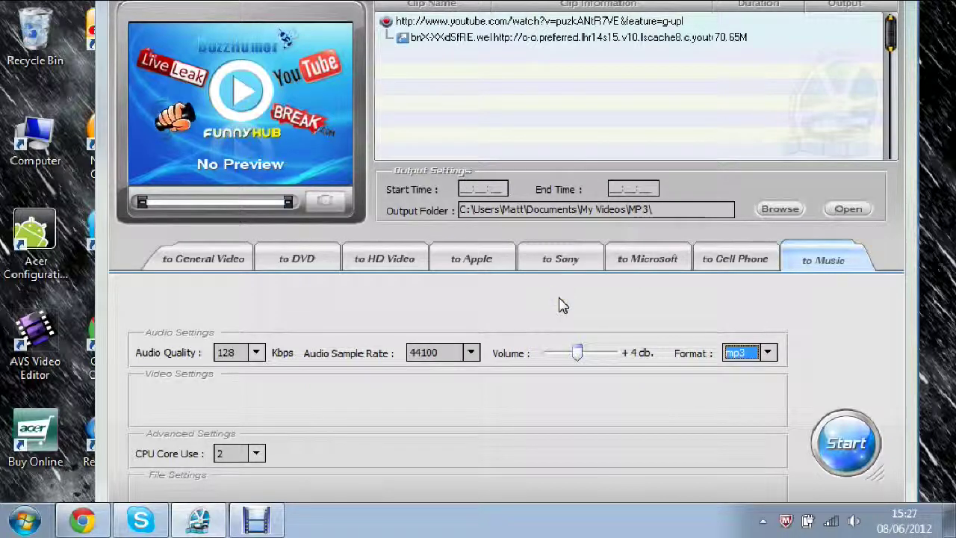
pyautogui.click(906, 79)
pyautogui.moveTo(910, 86)
pyautogui.mouseDown()
pyautogui.moveTo(912, 183)
pyautogui.moveTo(913, 160)
pyautogui.mouseUp()
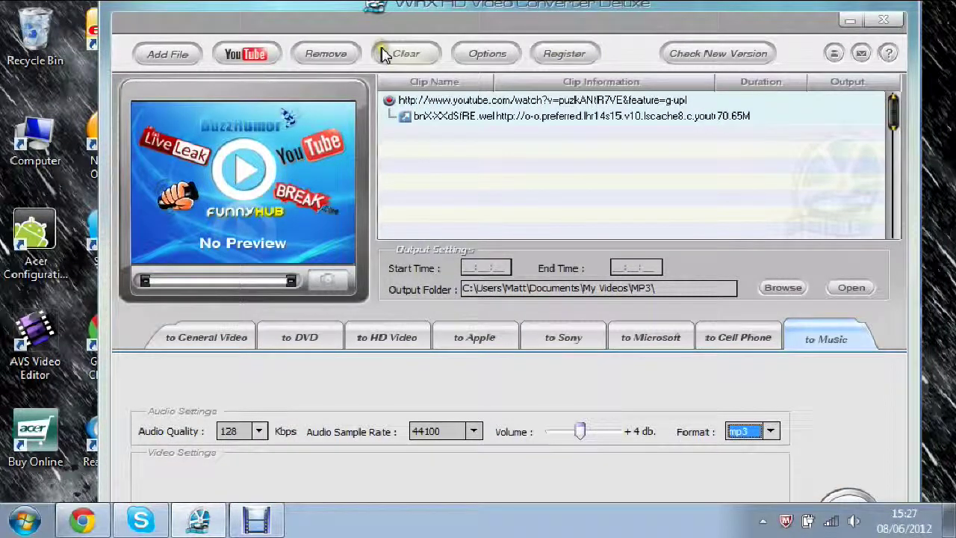
pyautogui.moveTo(777, 24)
pyautogui.mouseDown()
pyautogui.moveTo(779, 12)
pyautogui.moveTo(789, 35)
pyautogui.moveTo(812, 10)
pyautogui.mouseUp()
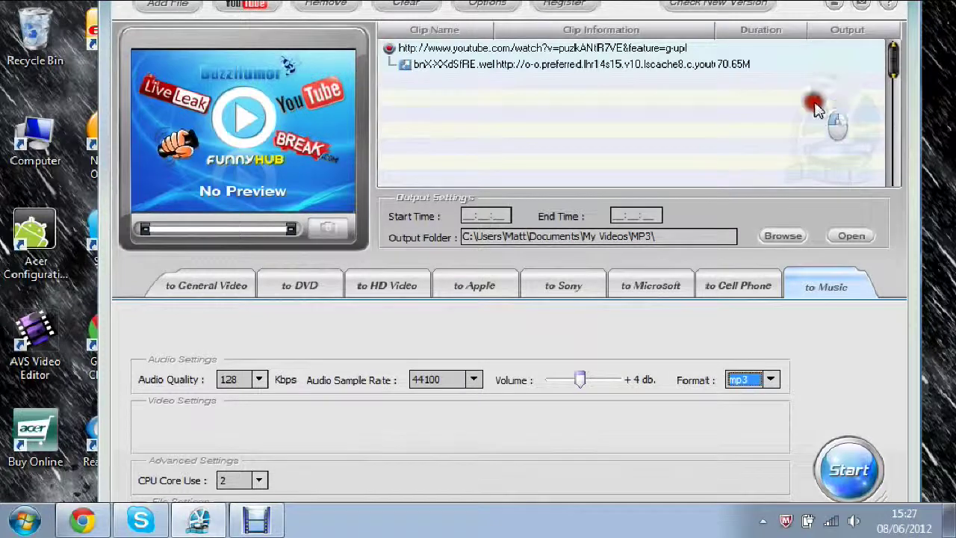
pyautogui.moveTo(913, 110)
pyautogui.mouseDown()
pyautogui.moveTo(917, 134)
pyautogui.moveTo(919, 120)
pyautogui.mouseUp()
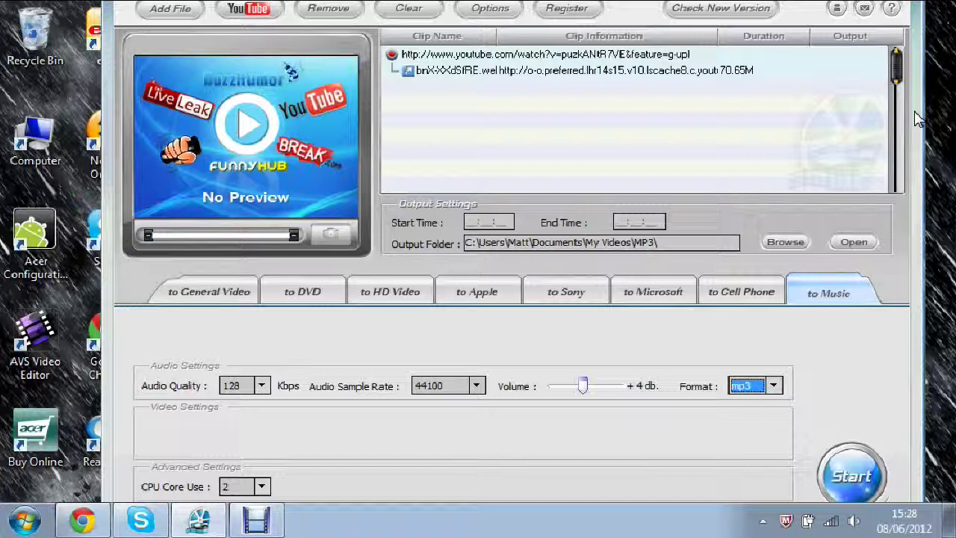
pyautogui.scroll(-1, 918, 118)
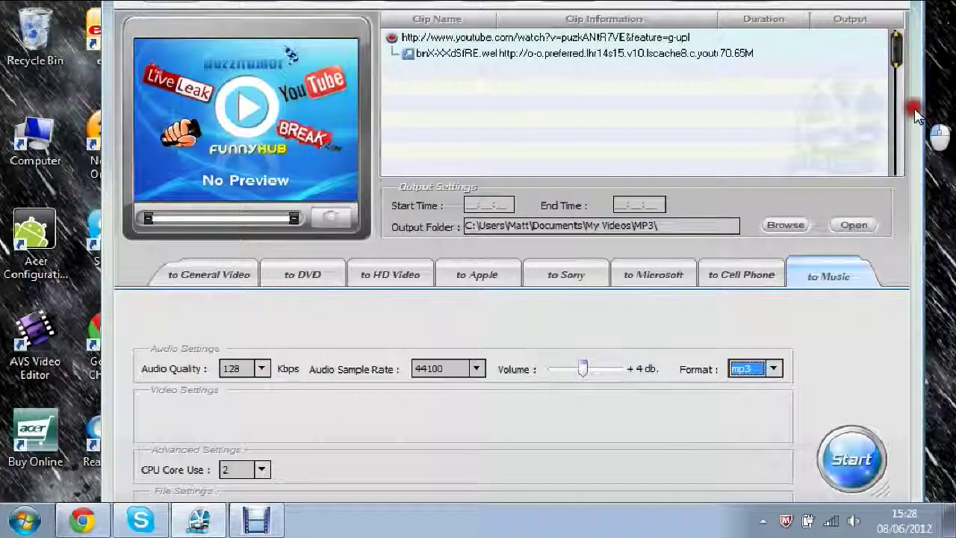
pyautogui.scroll(-2, 918, 127)
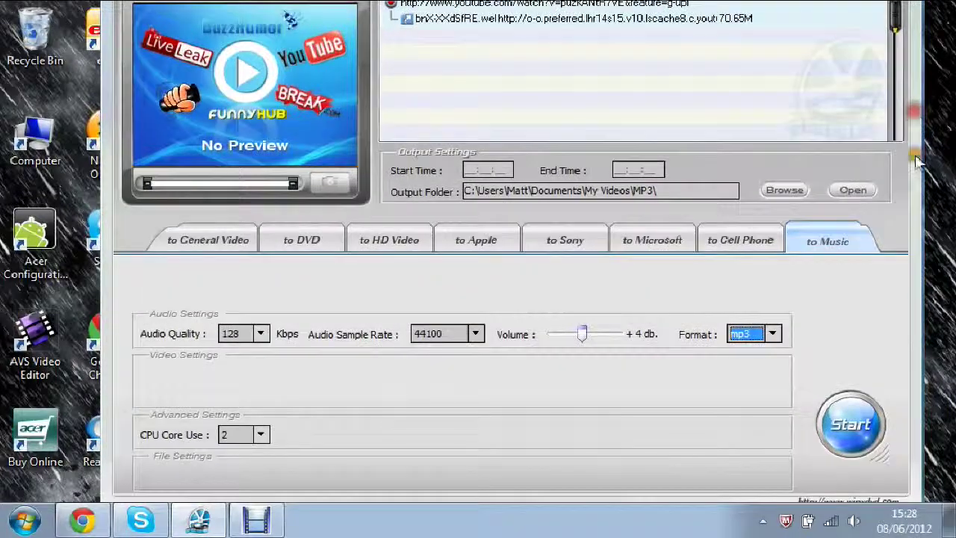
pyautogui.scroll(-1, 918, 160)
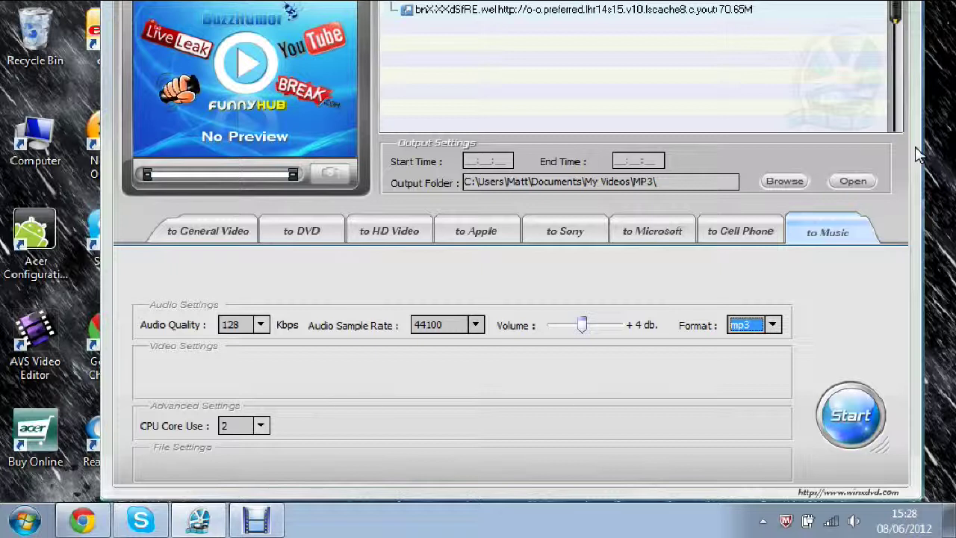
pyautogui.moveTo(916, 152); pyautogui.dragTo(924, 188)
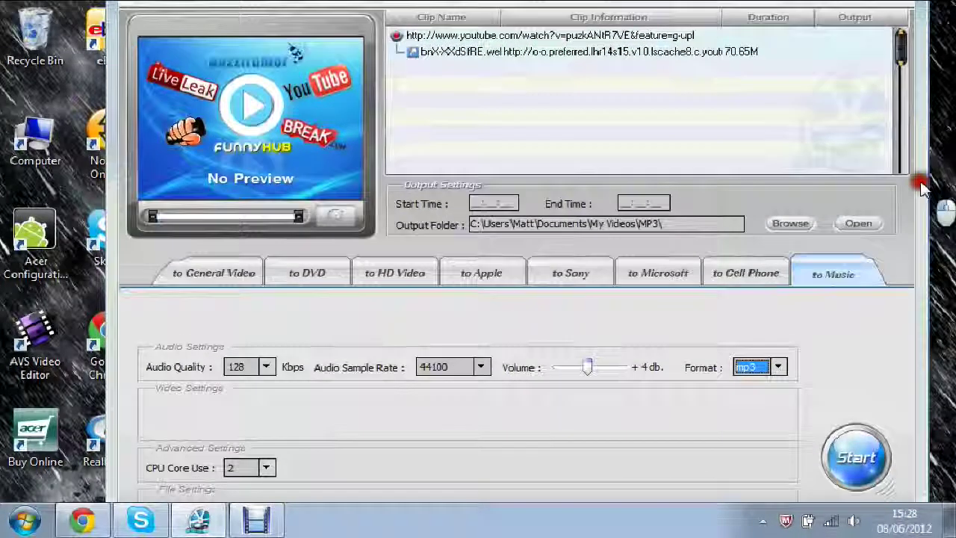
# - Review the Cell Phone, Microsoft, Sony, Apple, DVD and HD Video output profiles again and return to the General Video profile
pyautogui.click(749, 261)
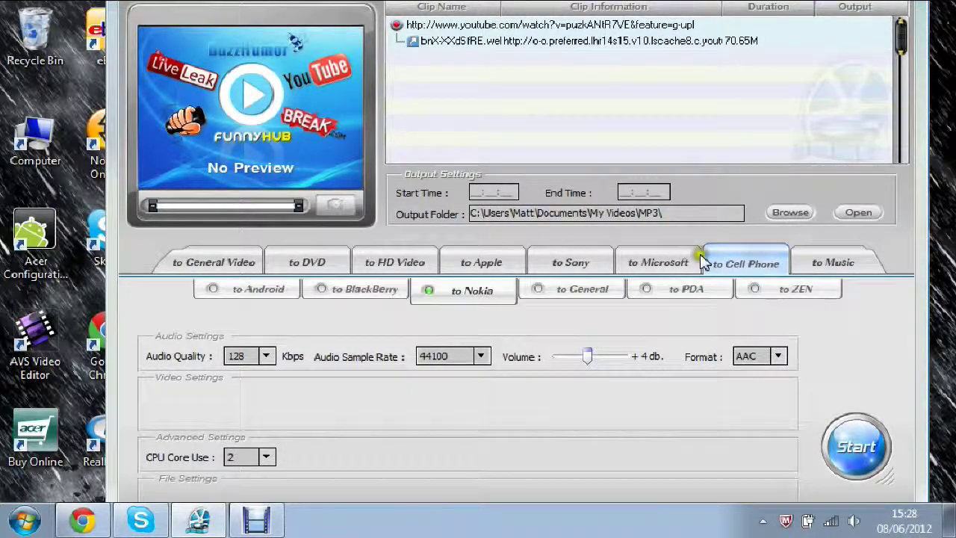
pyautogui.click(650, 261)
pyautogui.click(567, 262)
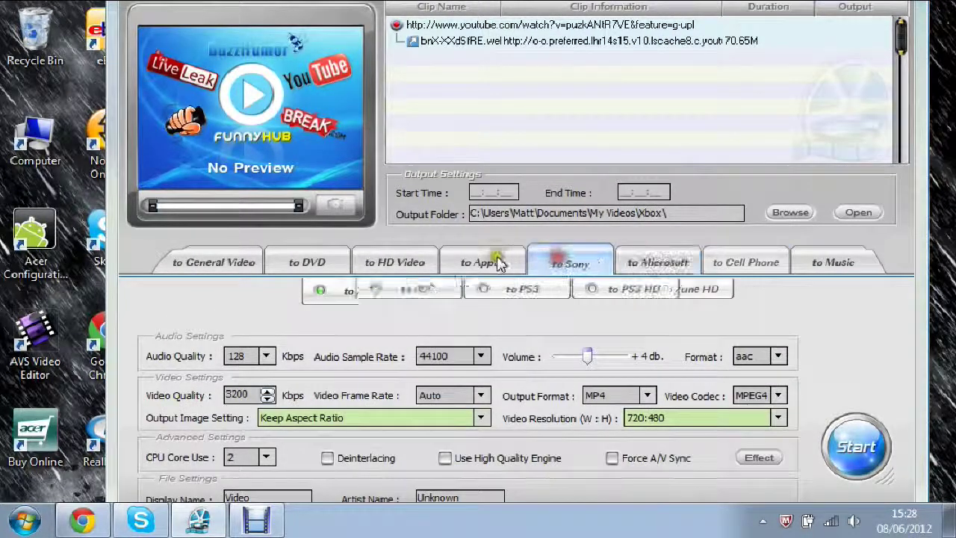
pyautogui.click(485, 263)
pyautogui.click(399, 263)
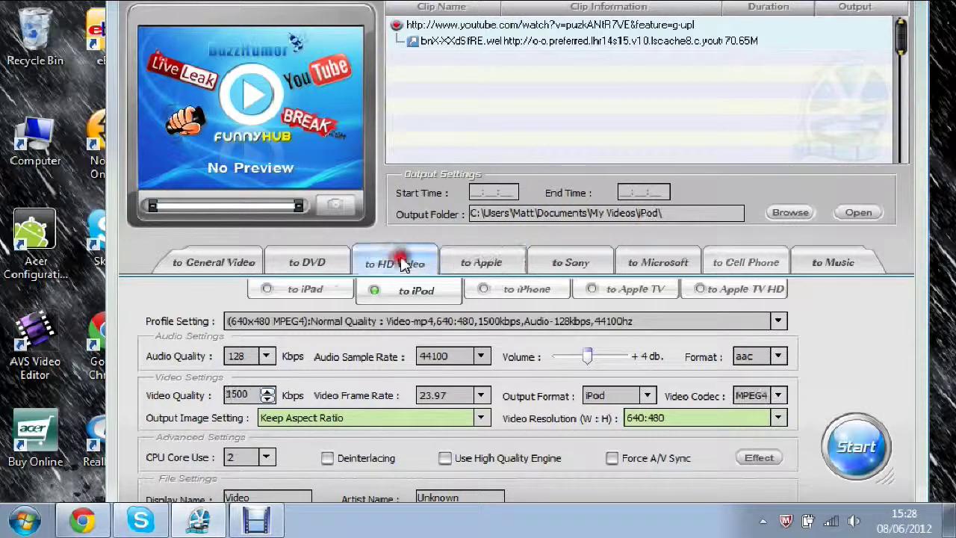
pyautogui.click(308, 262)
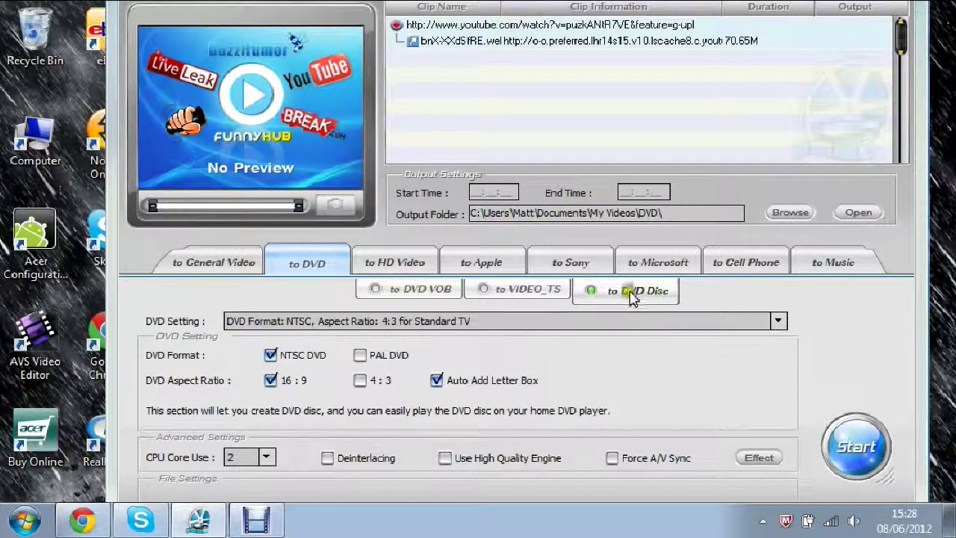
pyautogui.click(416, 262)
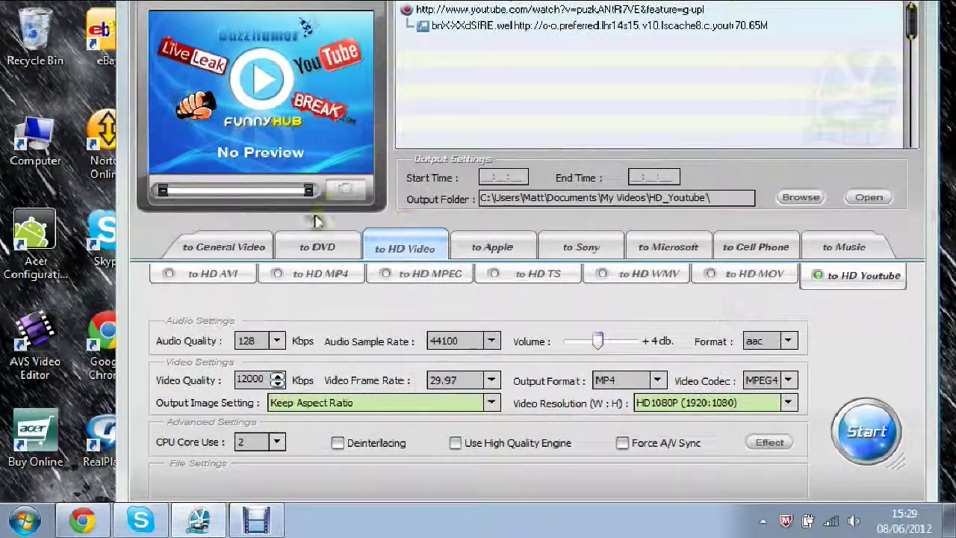
pyautogui.click(247, 245)
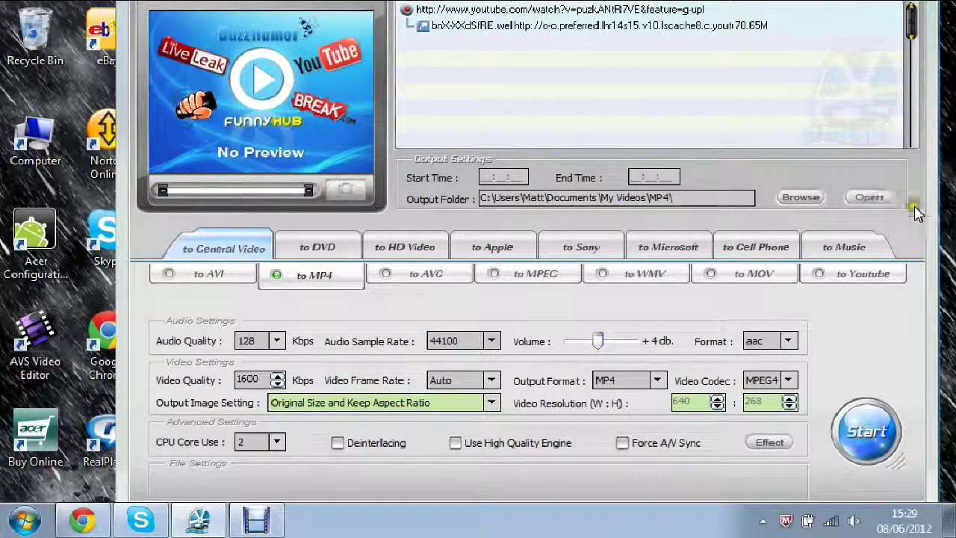
pyautogui.scroll(-1, 915, 205)
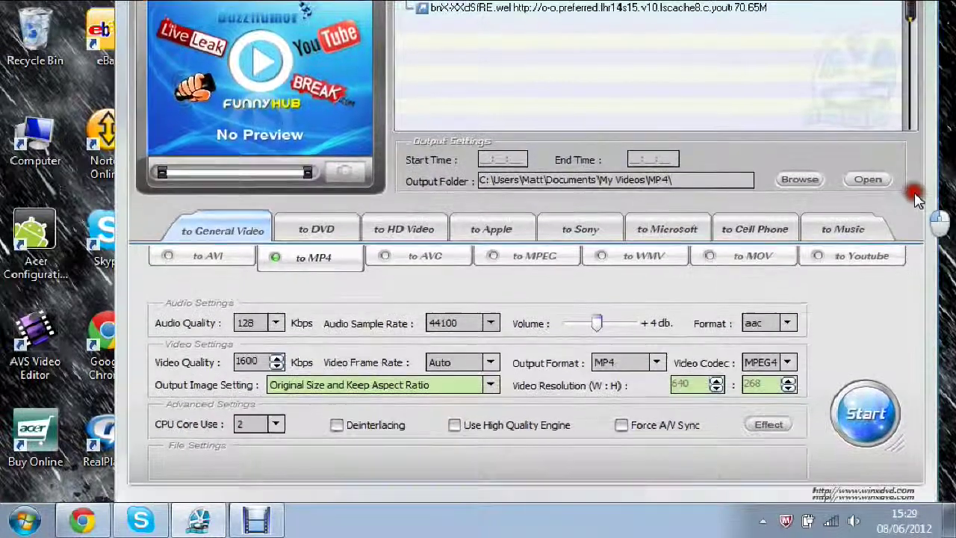
pyautogui.scroll(2, 915, 203)
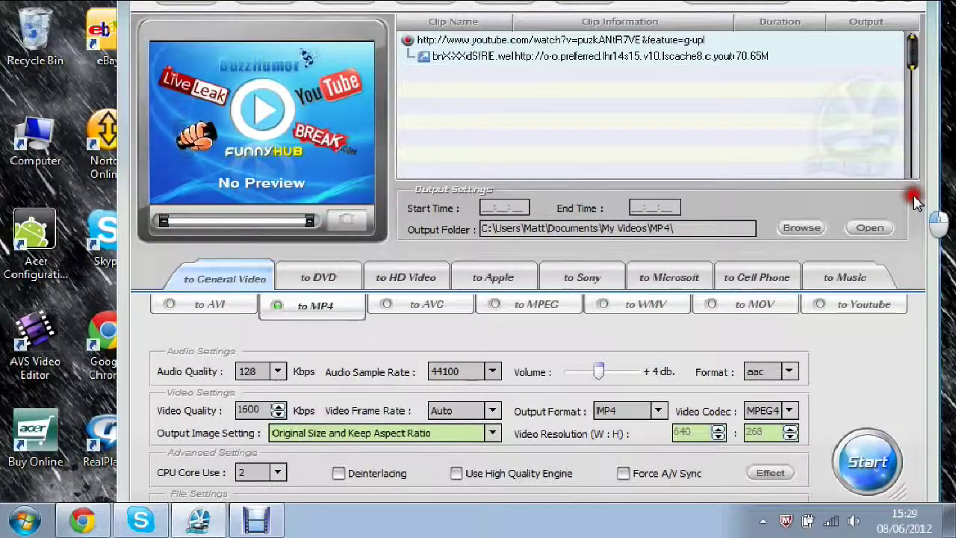
pyautogui.scroll(-1, 911, 175)
pyautogui.scroll(-1, 911, 161)
pyautogui.scroll(1, 909, 175)
pyautogui.scroll(-1, 909, 175)
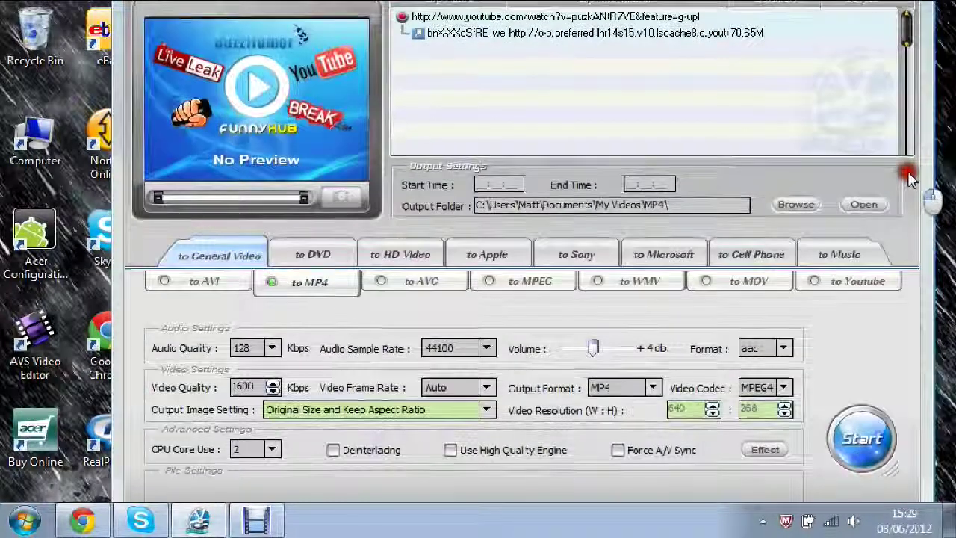